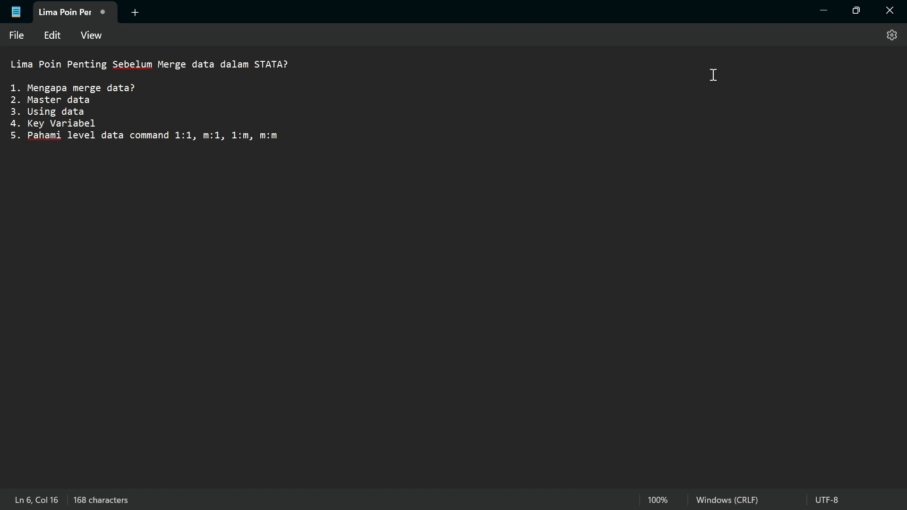
- Set the notes aside and open Data 1 from the Merge Sederhana folder in Stata
{"action": "left_click", "coordinate": [823, 17]}
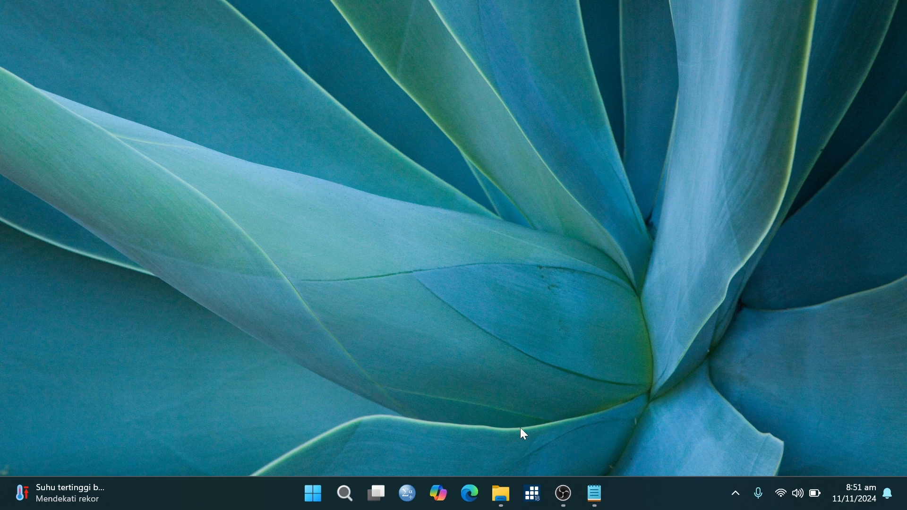
{"action": "left_click", "coordinate": [501, 502]}
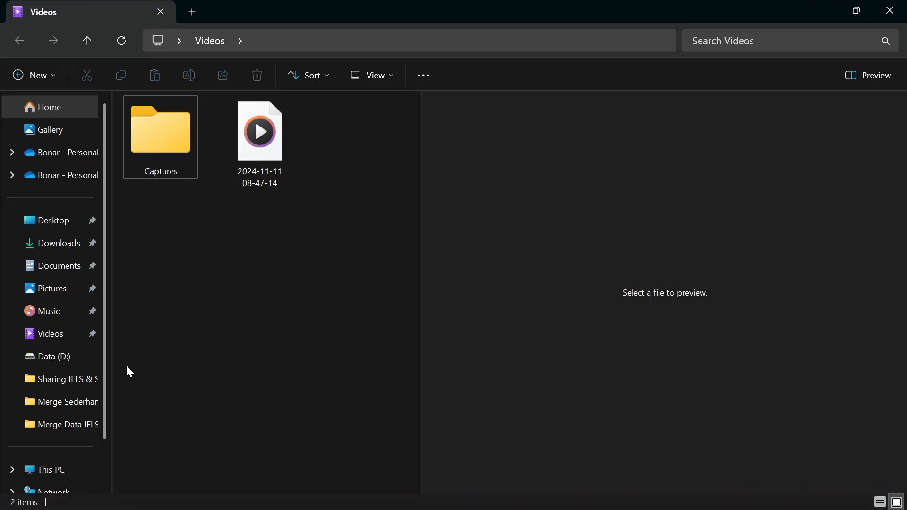
{"action": "left_click", "coordinate": [61, 405]}
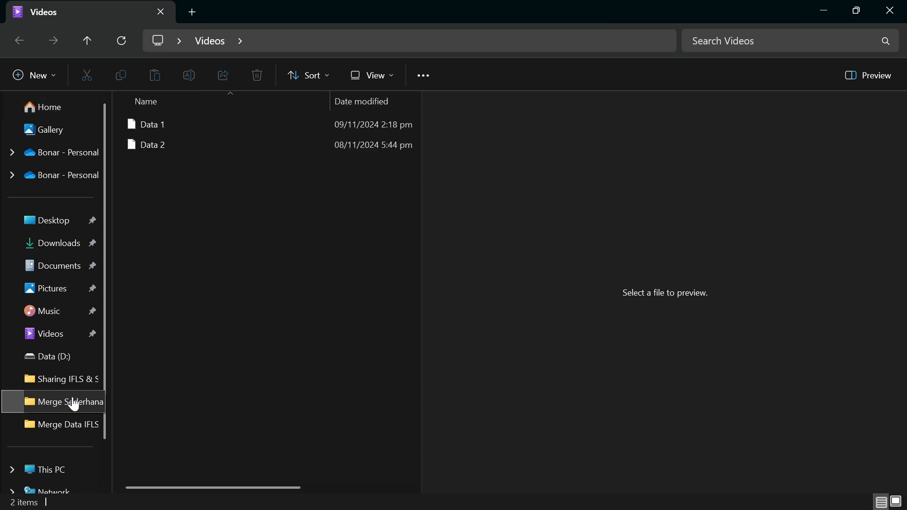
{"action": "left_click", "coordinate": [161, 129]}
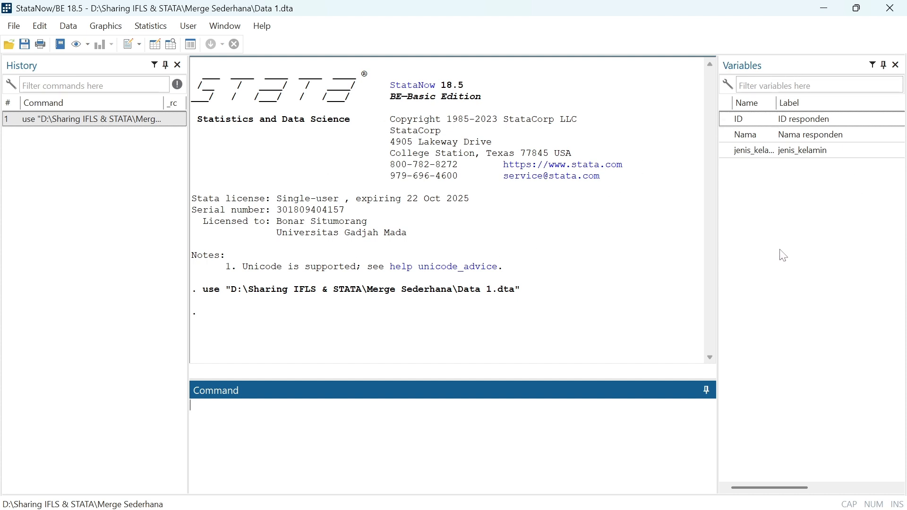
{"action": "key", "text": "XF86MonBrightnessUp"}
{"action": "left_click", "coordinate": [15, 27]}
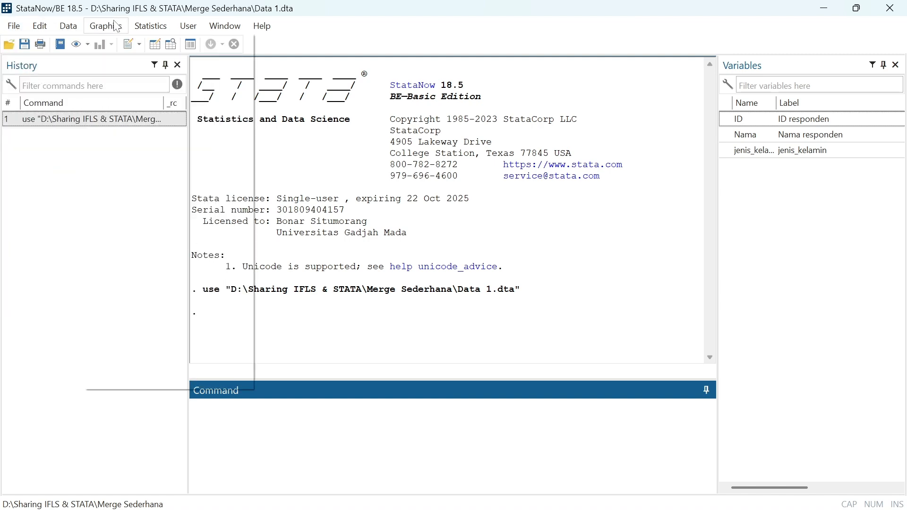
{"action": "mouse_move", "coordinate": [263, 27]}
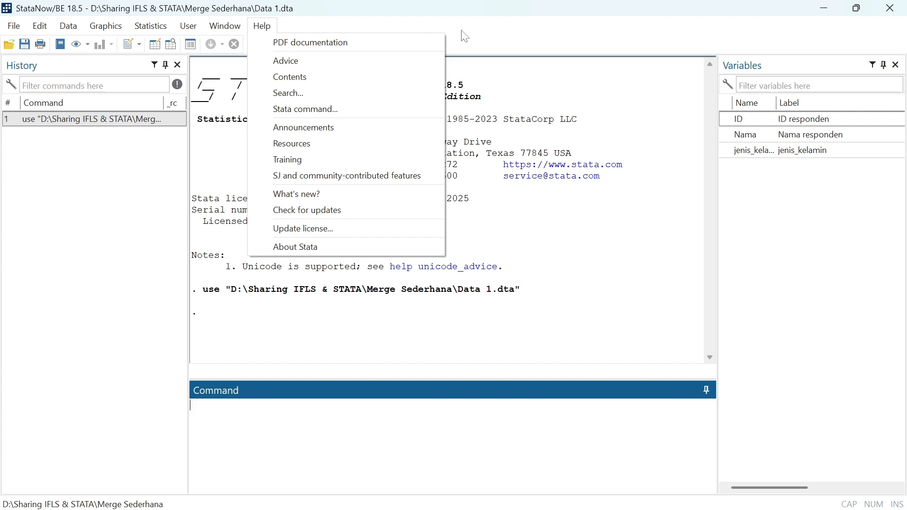
{"action": "left_click", "coordinate": [333, 437]}
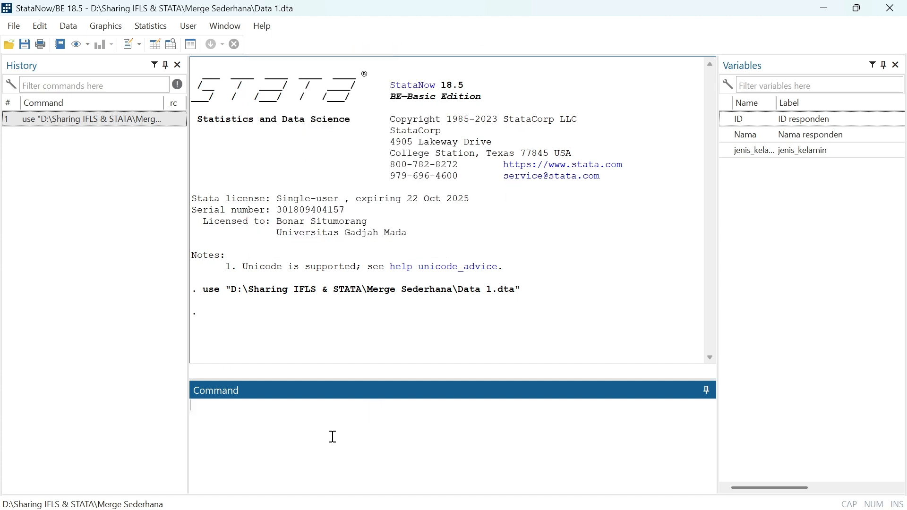
{"action": "double_click", "coordinate": [206, 294]}
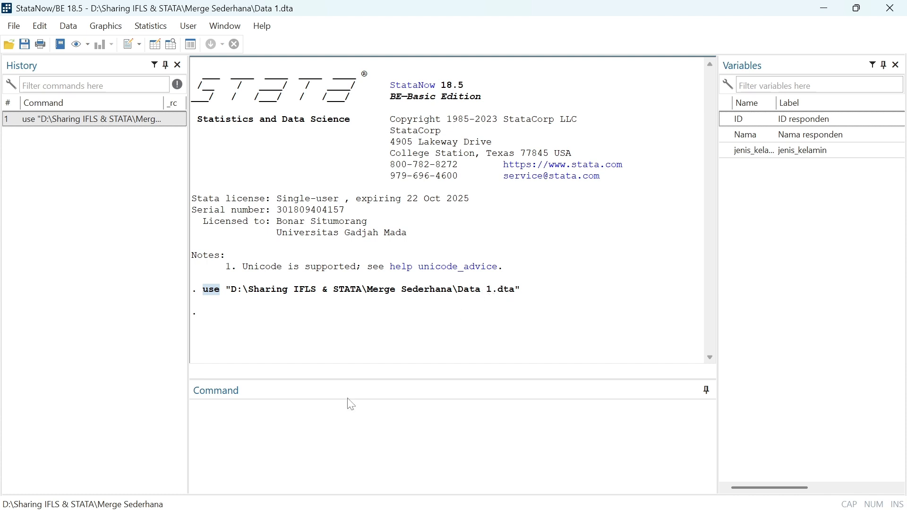
- Open the loaded Data 1 in the Data Editor with the edit command and examine its Nama and jenis_kelamin columns
{"action": "left_click", "coordinate": [306, 443]}
{"action": "type", "text": "edit"}
{"action": "key", "text": "Return"}
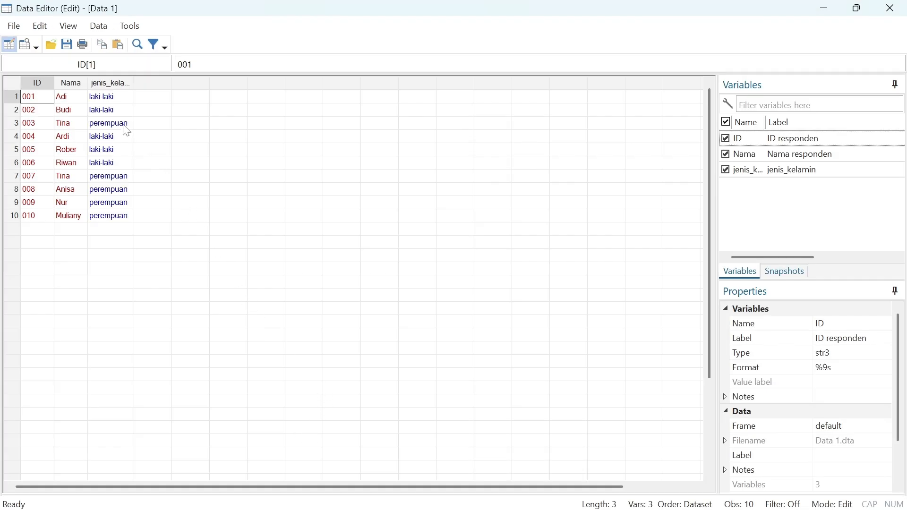
{"action": "left_click", "coordinate": [76, 86]}
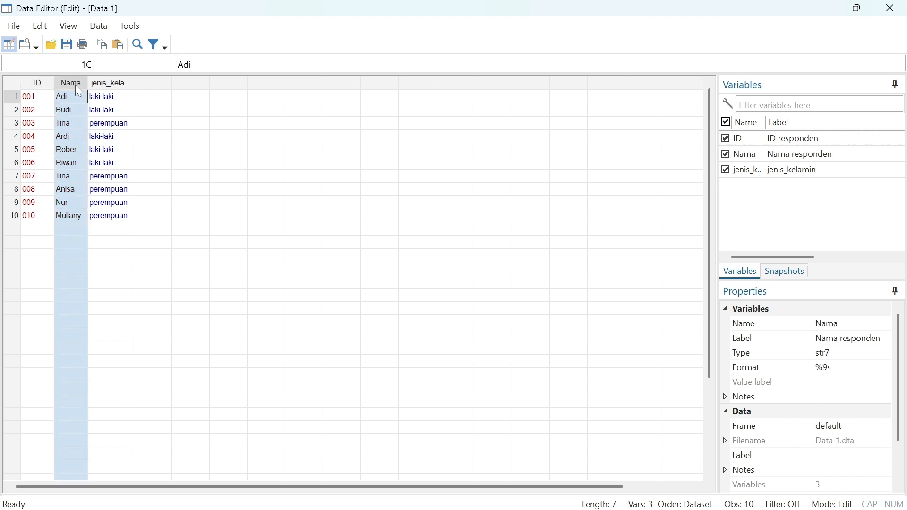
{"action": "left_click", "coordinate": [111, 85]}
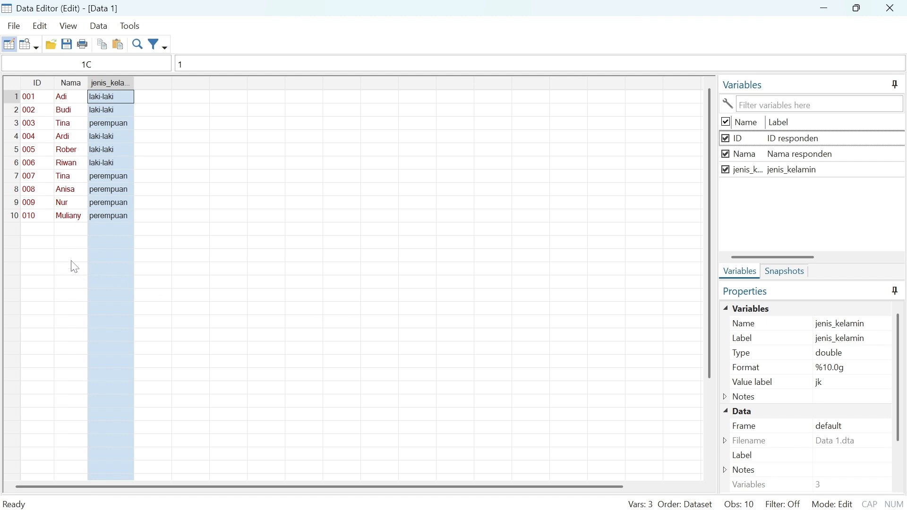
{"action": "left_click", "coordinate": [157, 242]}
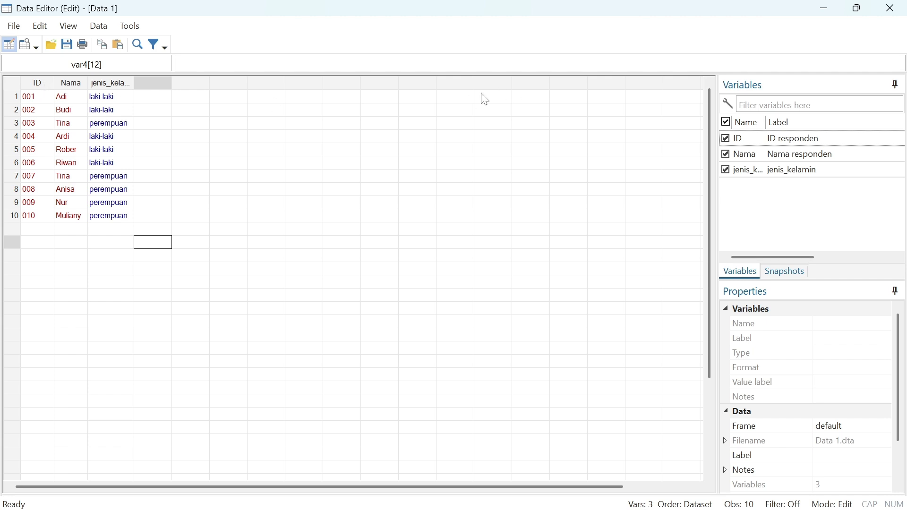
{"action": "left_click", "coordinate": [828, 10]}
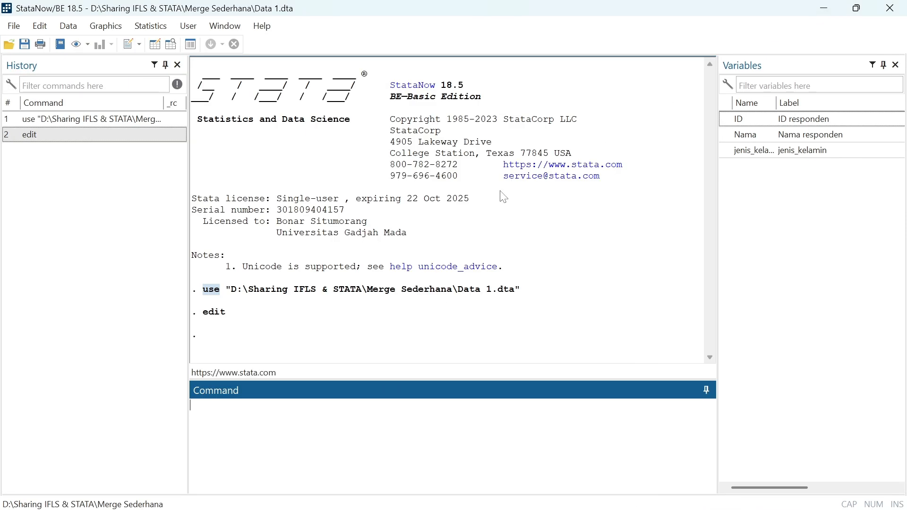
- Clear Data 1 from memory and open Data 2 from the Merge Sederhana folder
{"action": "left_click", "coordinate": [292, 421]}
{"action": "type", "text": "clear"}
{"action": "key", "text": "Return"}
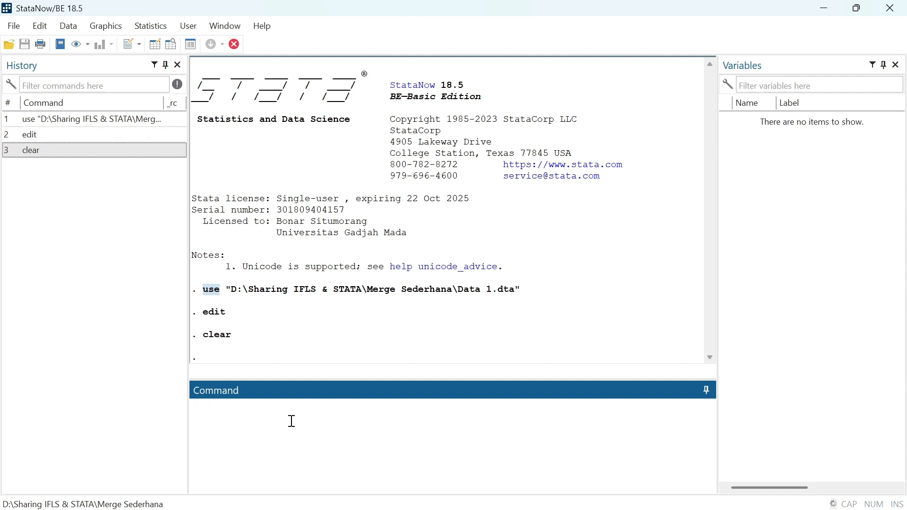
{"action": "left_click", "coordinate": [16, 27]}
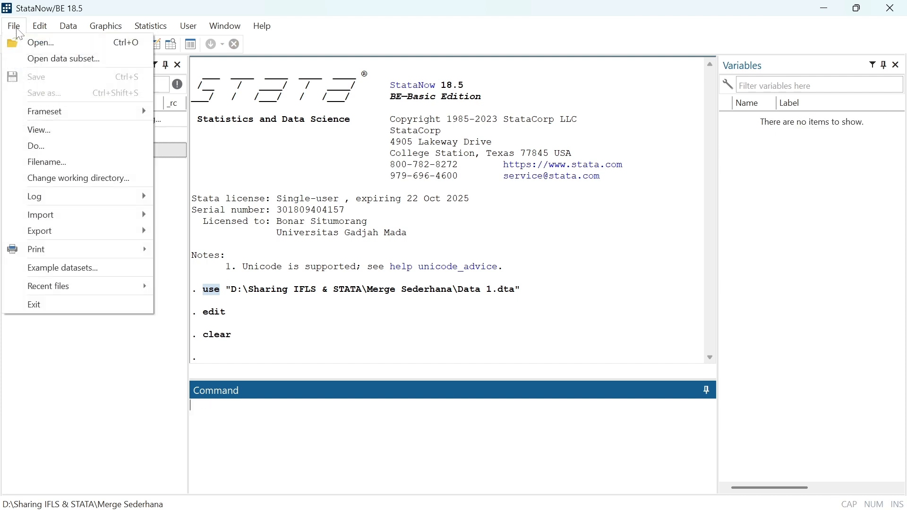
{"action": "left_click", "coordinate": [53, 48]}
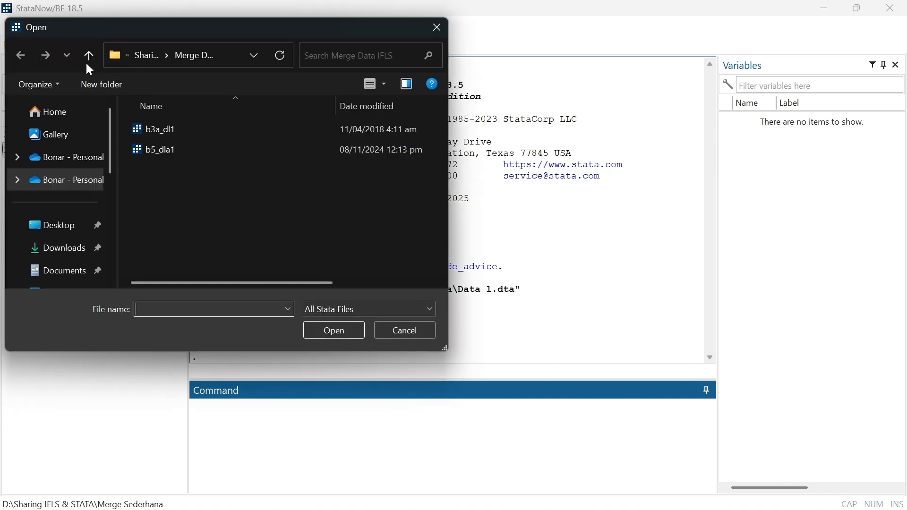
{"action": "left_click", "coordinate": [89, 55]}
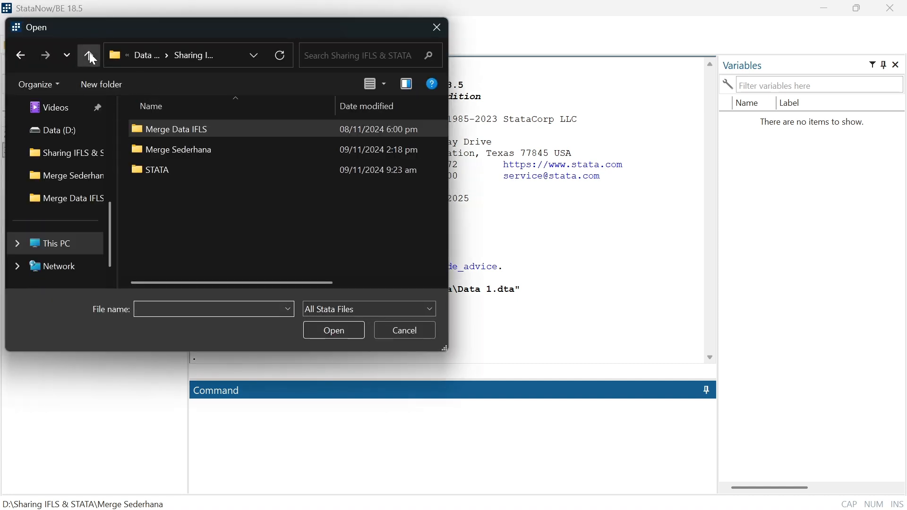
{"action": "double_click", "coordinate": [180, 153]}
{"action": "left_click", "coordinate": [172, 151]}
{"action": "left_click", "coordinate": [328, 329]}
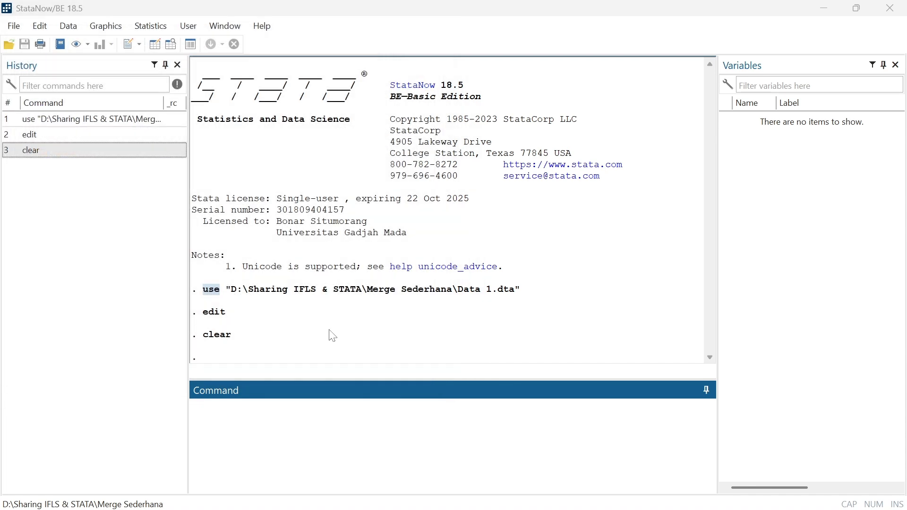
- Open Data 2 in the Data Editor with the edit command, review its variables, and return to the main window
{"action": "left_click", "coordinate": [300, 424]}
{"action": "type", "text": "edit"}
{"action": "key", "text": "Return"}
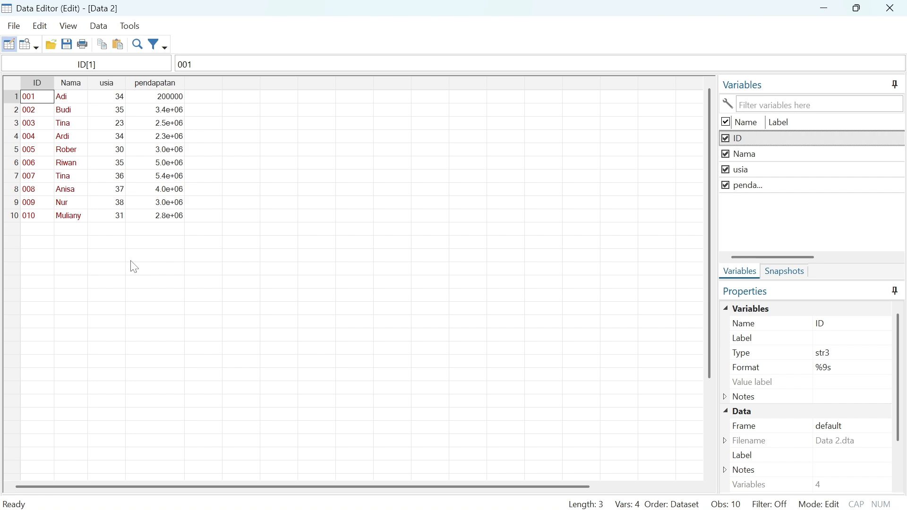
{"action": "left_click", "coordinate": [827, 14]}
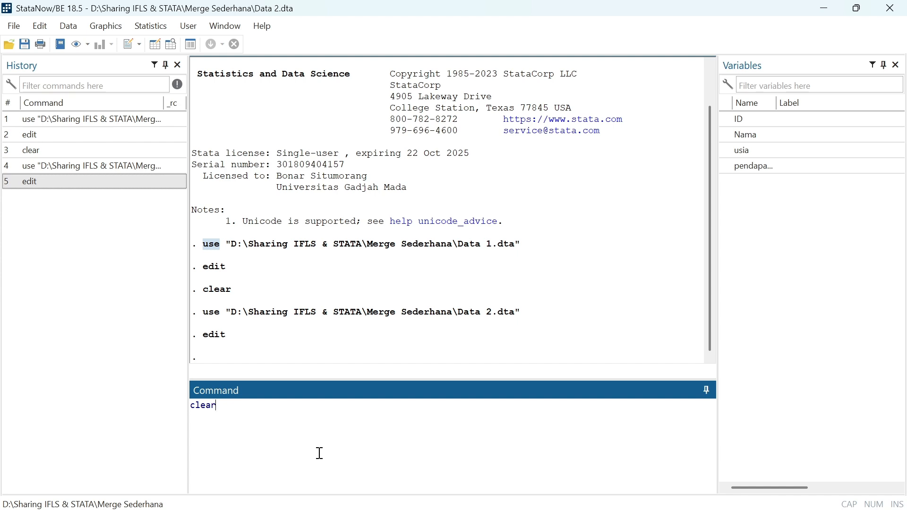
- Clear Data 2 from memory and reload Data 1 by copying its earlier use command from the results and rerunning it
{"action": "key", "text": "Return"}
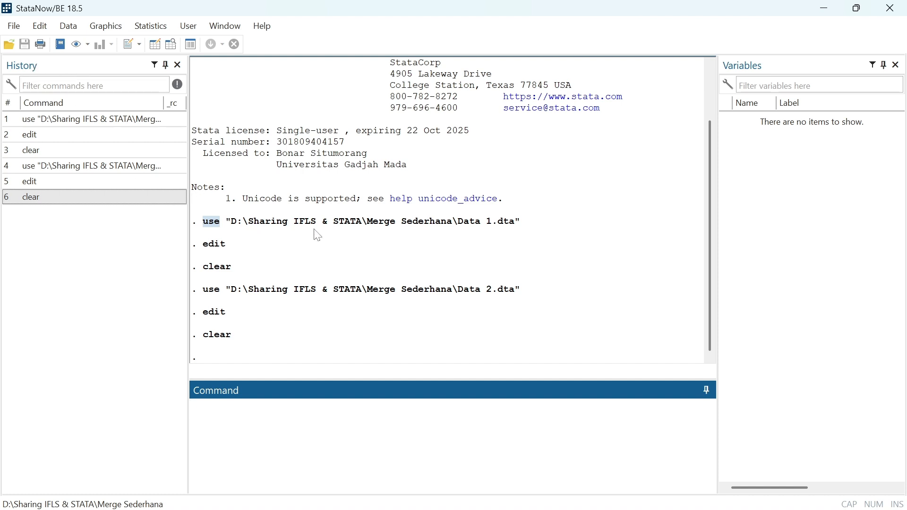
{"action": "left_click_drag", "start_coordinate": [533, 225], "coordinate": [200, 223]}
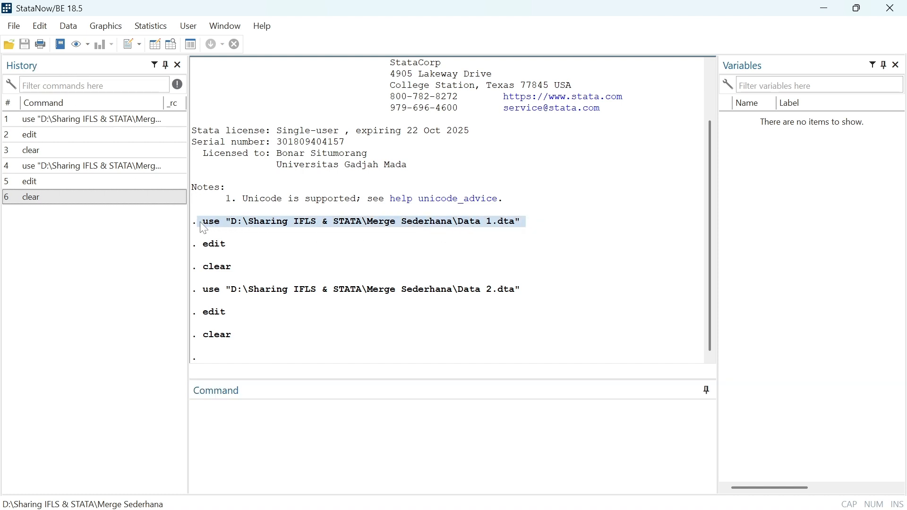
{"action": "right_click", "coordinate": [215, 229]}
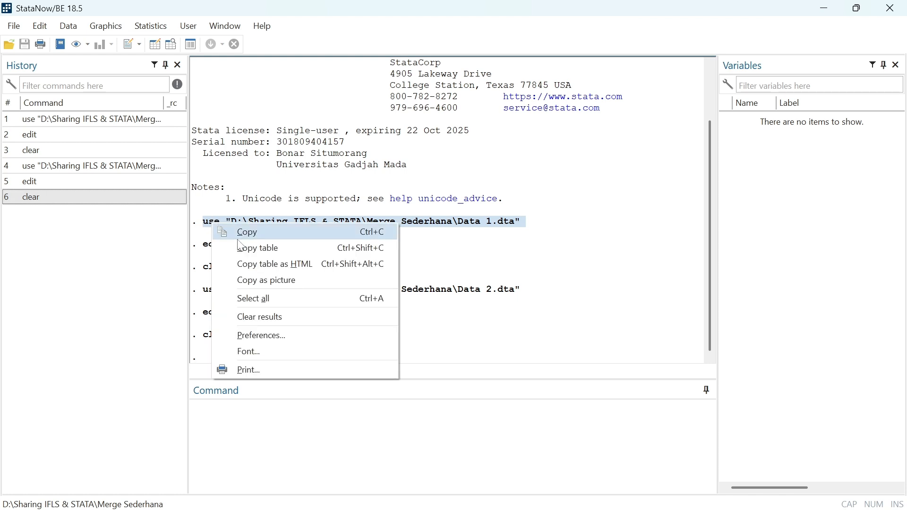
{"action": "left_click", "coordinate": [263, 249]}
{"action": "right_click", "coordinate": [253, 234]}
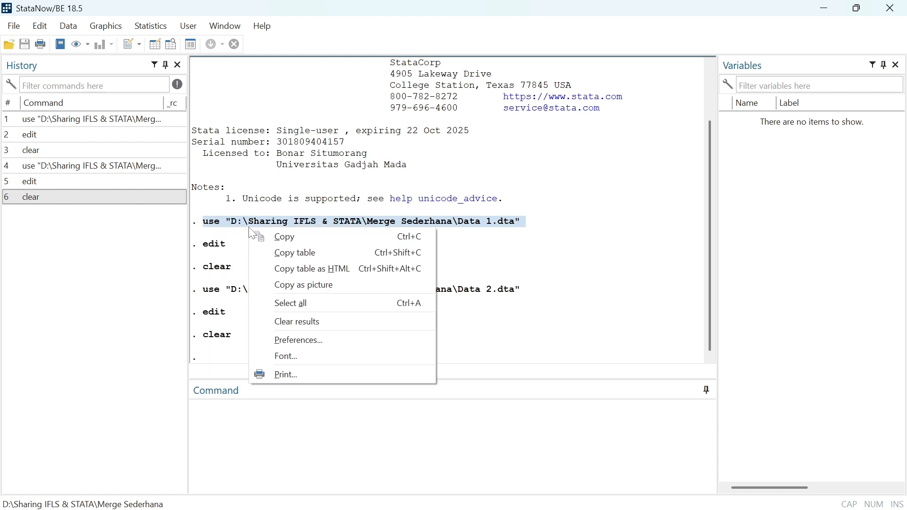
{"action": "left_click", "coordinate": [274, 237]}
{"action": "left_click", "coordinate": [233, 415]}
{"action": "key", "text": "ctrl+v"}
{"action": "key", "text": "Return"}
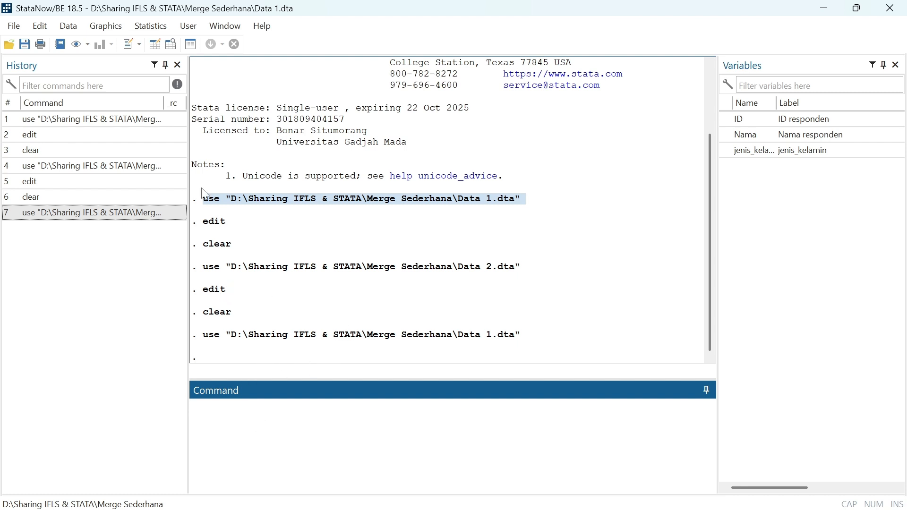
- Open the Merge two datasets dialog and reposition it to show its merge type options
{"action": "left_click", "coordinate": [69, 26]}
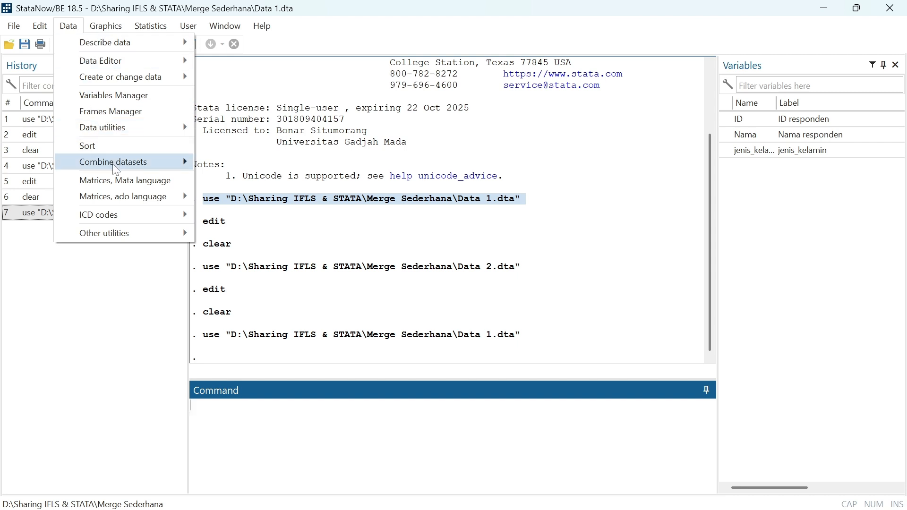
{"action": "mouse_move", "coordinate": [116, 168]}
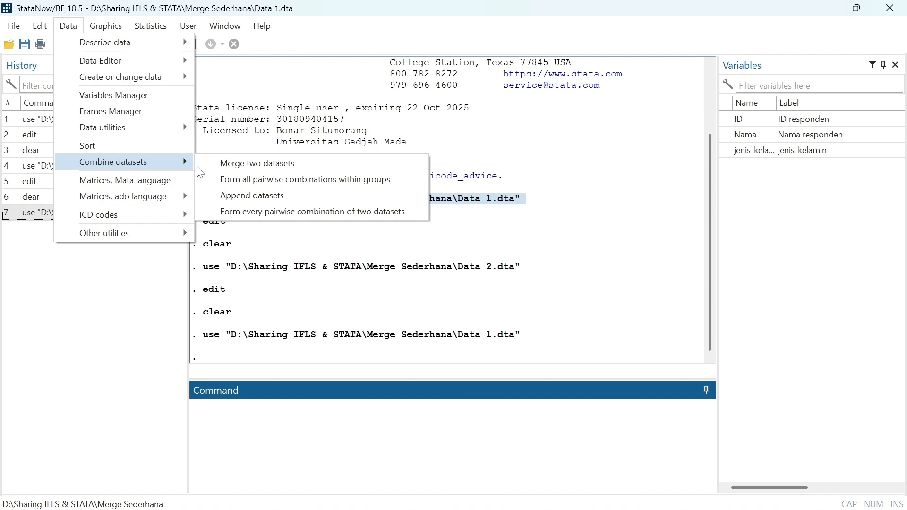
{"action": "left_click", "coordinate": [255, 165]}
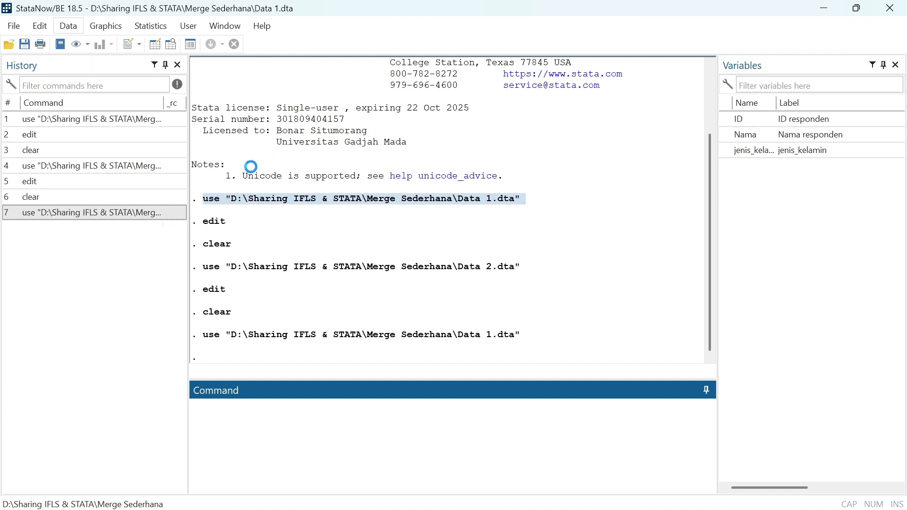
{"action": "left_click_drag", "start_coordinate": [478, 177], "coordinate": [313, 97]}
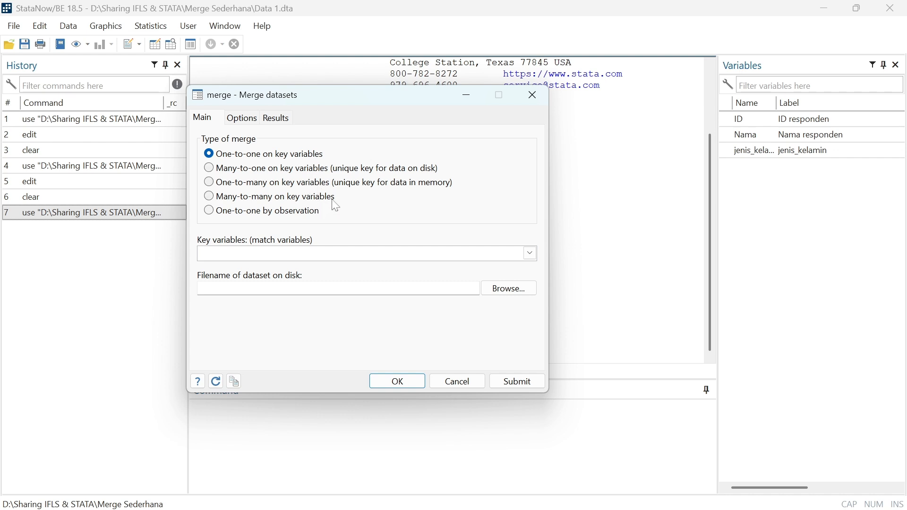
- Minimize the merge dialog and check the master dataset Data 1 in the Data Editor using the edit command
{"action": "left_click", "coordinate": [463, 98]}
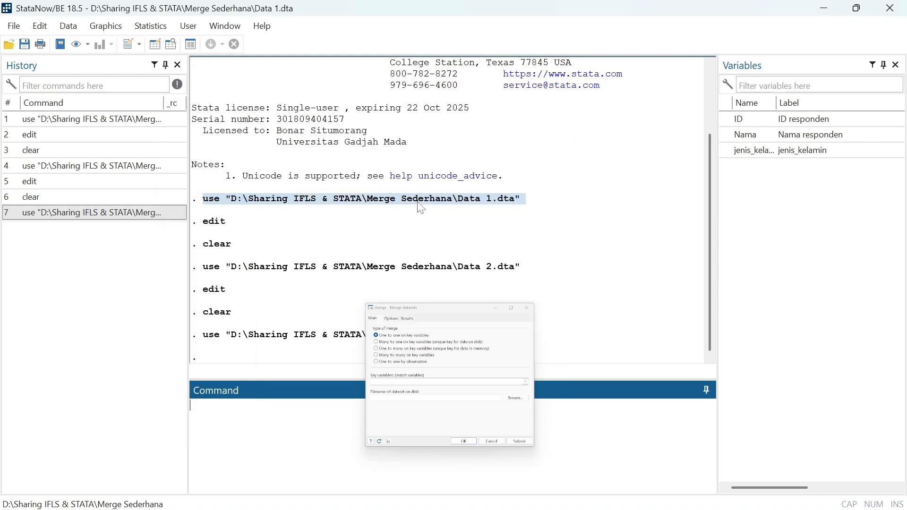
{"action": "left_click", "coordinate": [289, 423]}
{"action": "type", "text": "edit"}
{"action": "key", "text": "Return"}
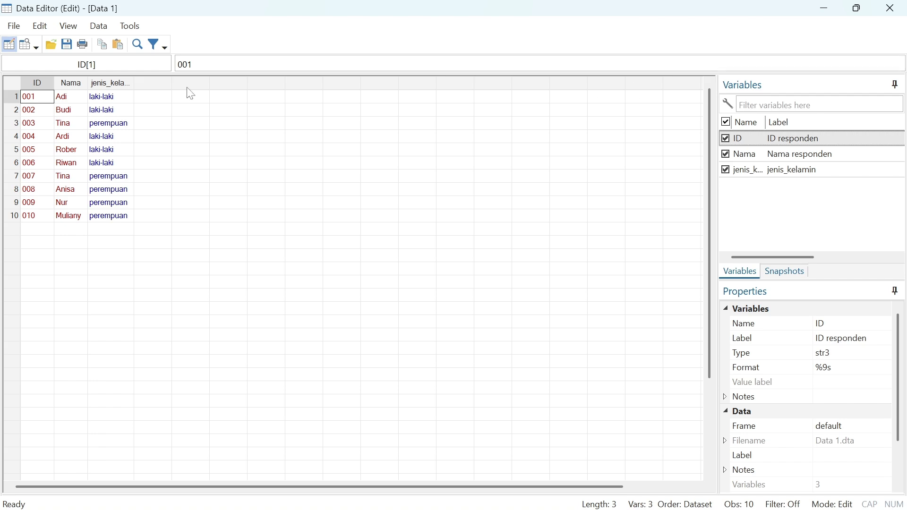
{"action": "left_click", "coordinate": [830, 10]}
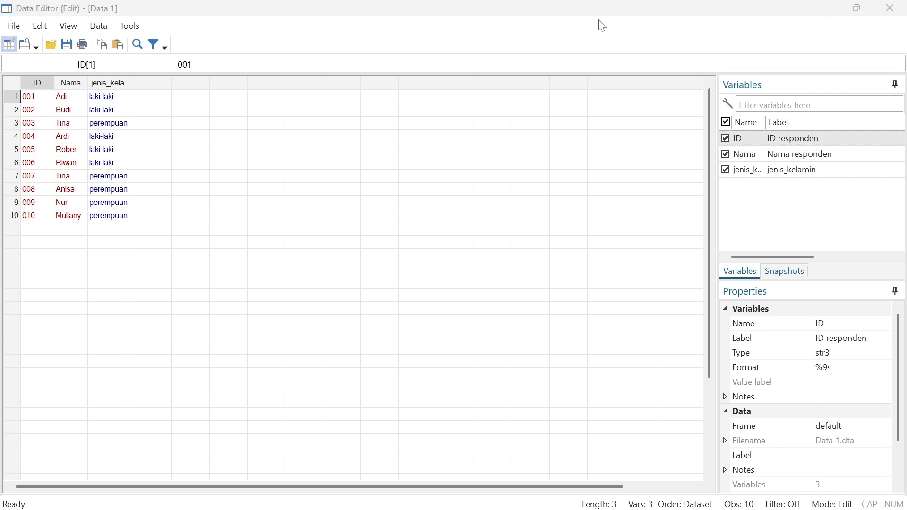
- Restore the minimized merge dialog and set ID as the key variable for the one-to-one merge
{"action": "left_click", "coordinate": [71, 28]}
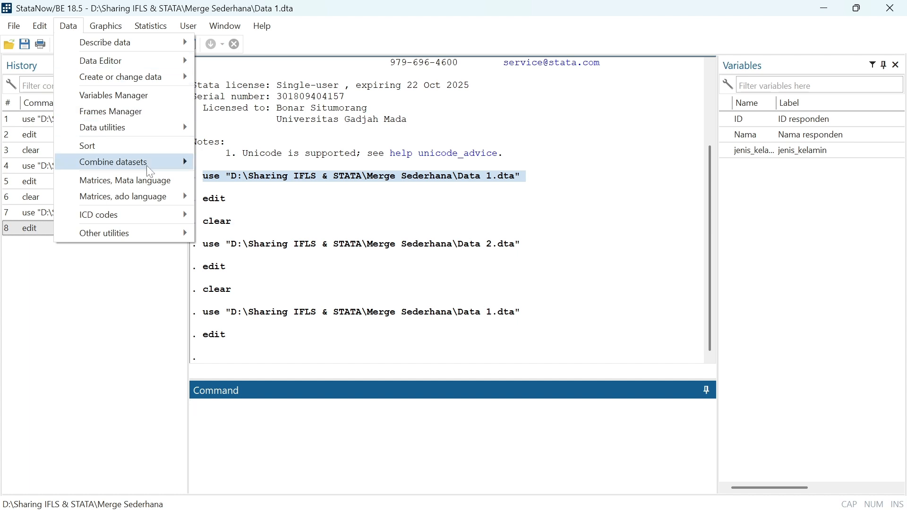
{"action": "mouse_move", "coordinate": [148, 166]}
{"action": "left_click", "coordinate": [282, 167]}
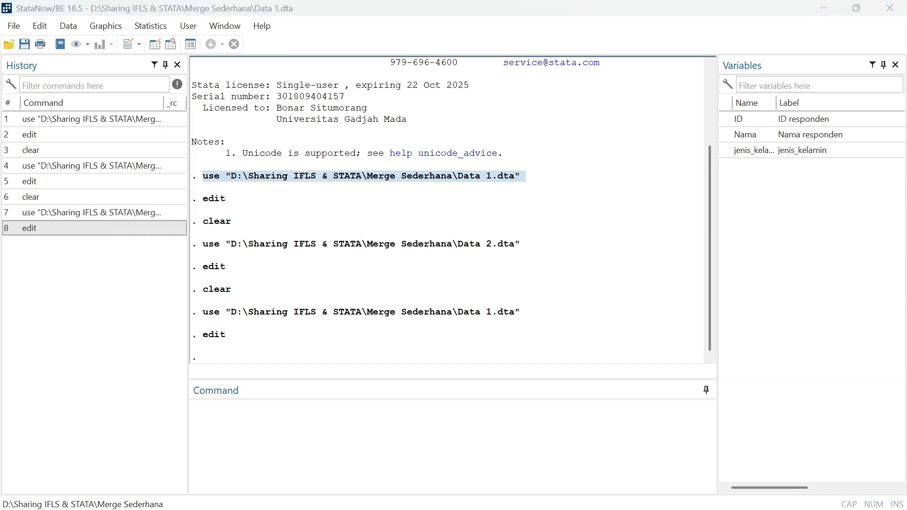
{"action": "mouse_move", "coordinate": [467, 509]}
{"action": "mouse_move", "coordinate": [534, 504]}
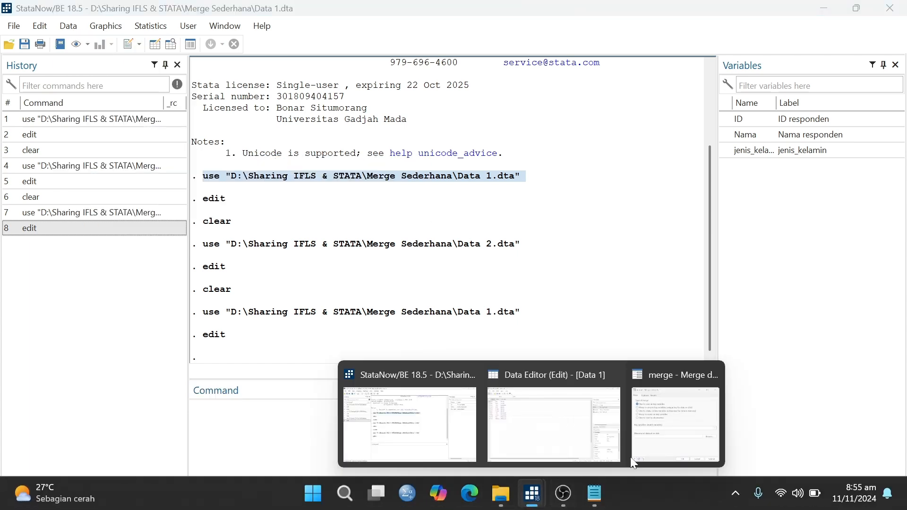
{"action": "left_click", "coordinate": [665, 439]}
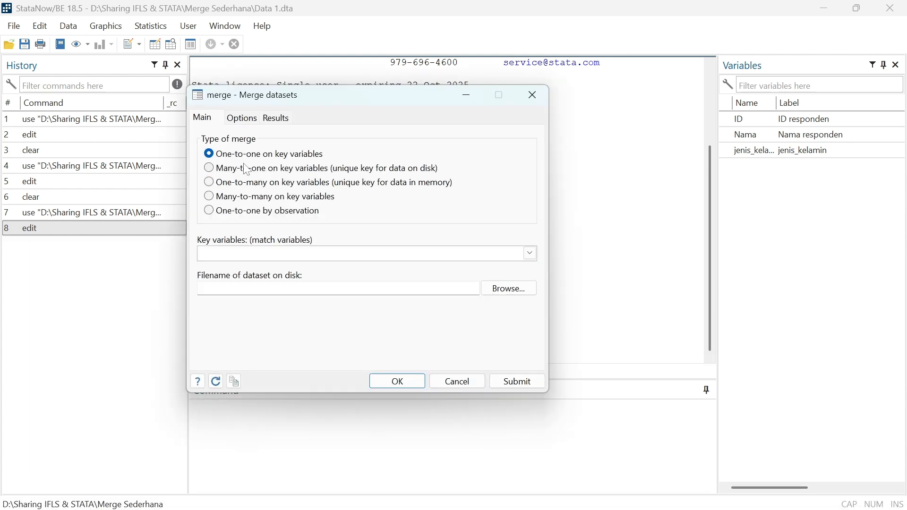
{"action": "left_click", "coordinate": [531, 254]}
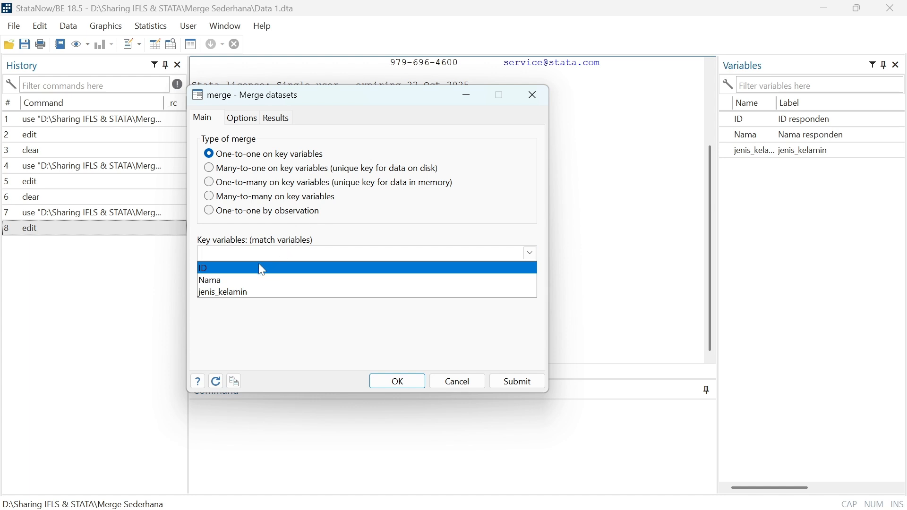
{"action": "left_click", "coordinate": [219, 271]}
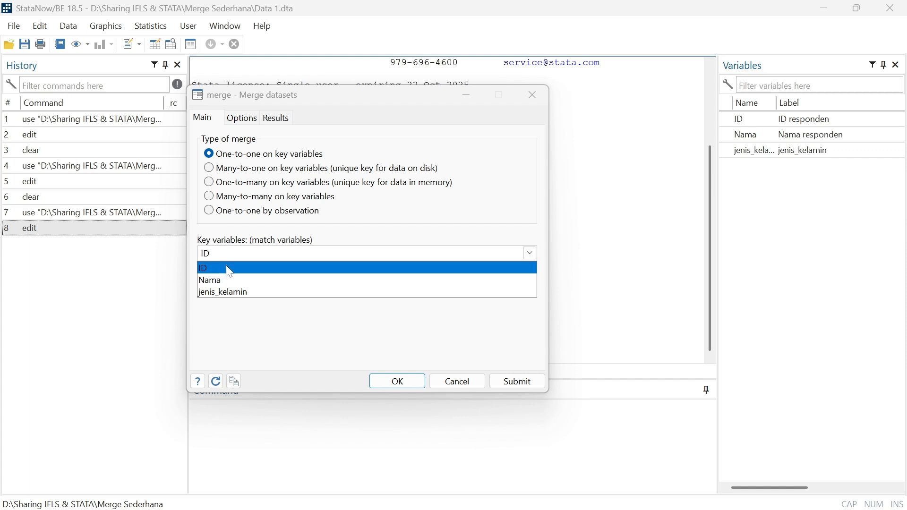
{"action": "left_click", "coordinate": [270, 336]}
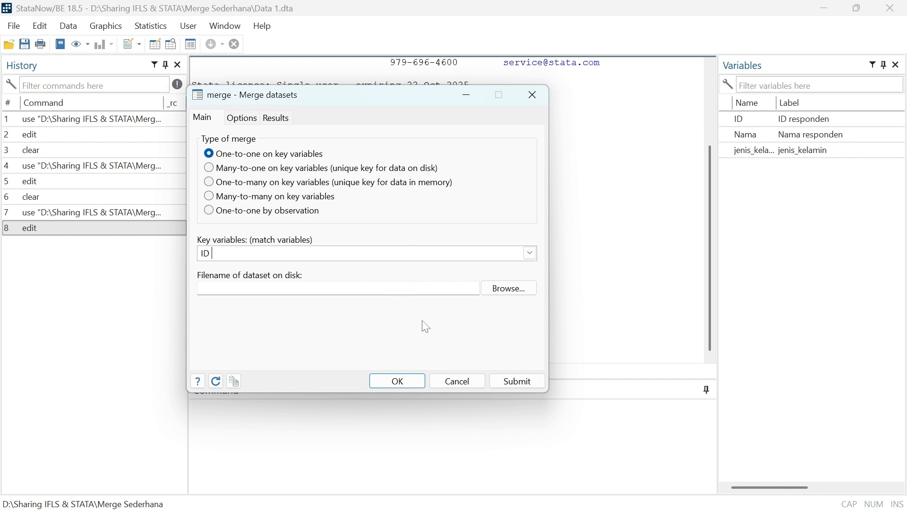
- Select Data 2.dta as the dataset on disk, submit the merge, and minimize the dialog
{"action": "left_click", "coordinate": [515, 290]}
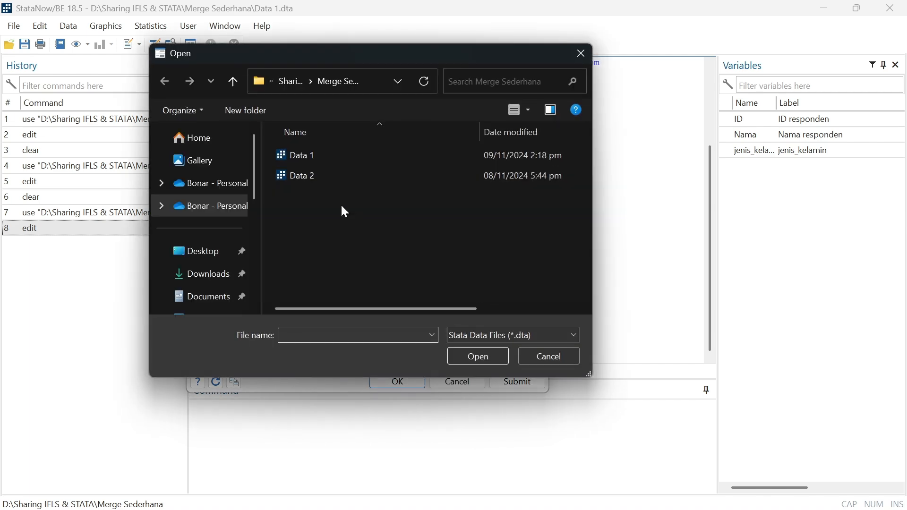
{"action": "left_click", "coordinate": [296, 174]}
{"action": "left_click", "coordinate": [481, 359]}
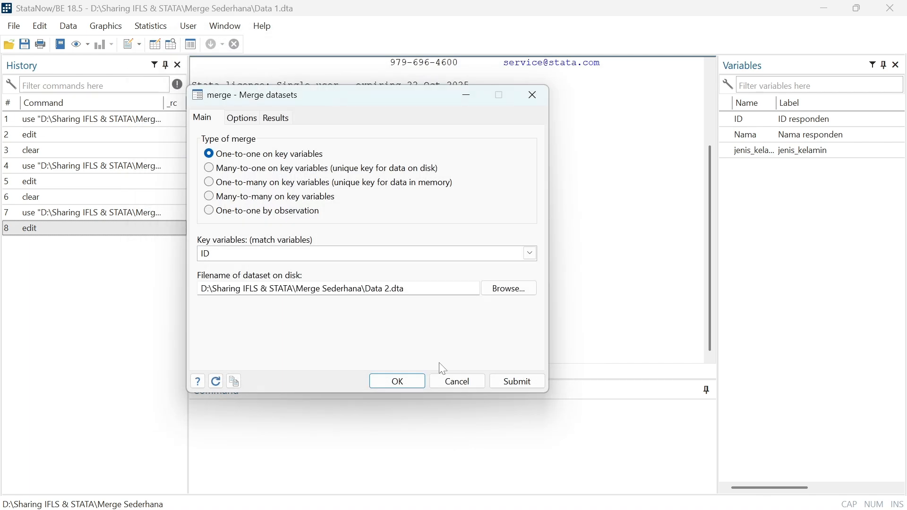
{"action": "left_click", "coordinate": [520, 382]}
{"action": "left_click", "coordinate": [470, 100]}
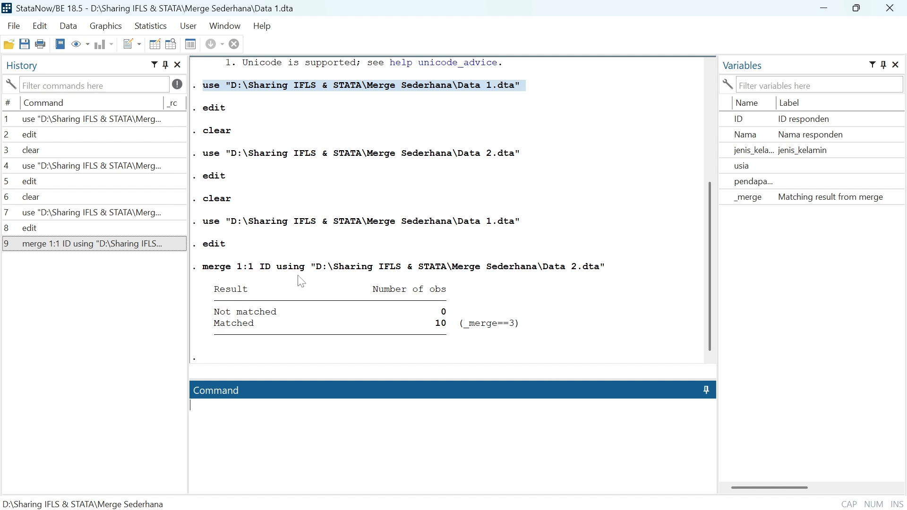
- Examine the merge command's key variable and using file, along with the matched entry in the results table
{"action": "double_click", "coordinate": [265, 268]}
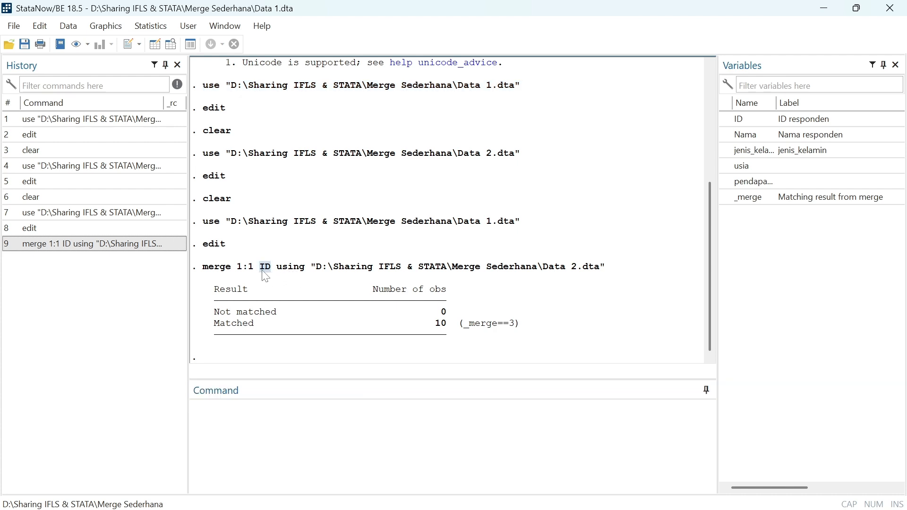
{"action": "double_click", "coordinate": [290, 267]}
{"action": "left_click_drag", "start_coordinate": [299, 275], "coordinate": [307, 279]}
{"action": "left_click_drag", "start_coordinate": [312, 268], "coordinate": [546, 283]}
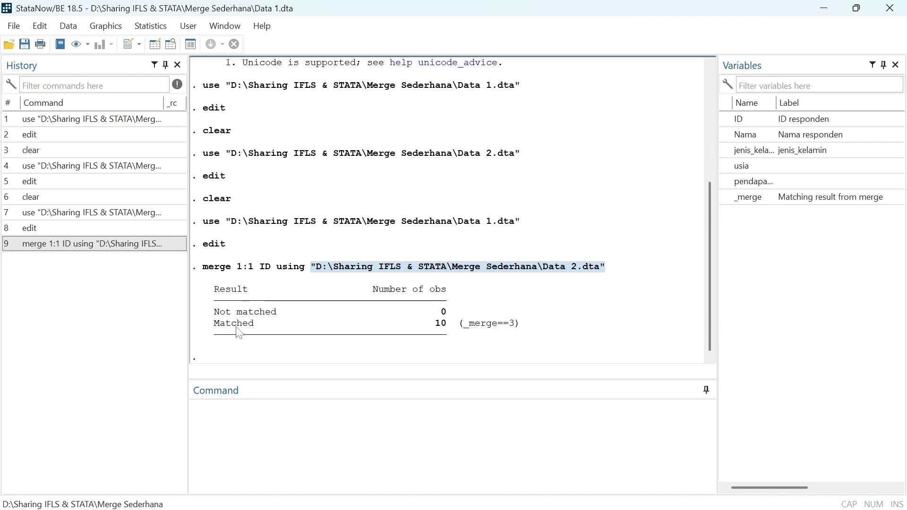
{"action": "left_click_drag", "start_coordinate": [513, 323], "coordinate": [447, 321]}
{"action": "left_click", "coordinate": [492, 322]}
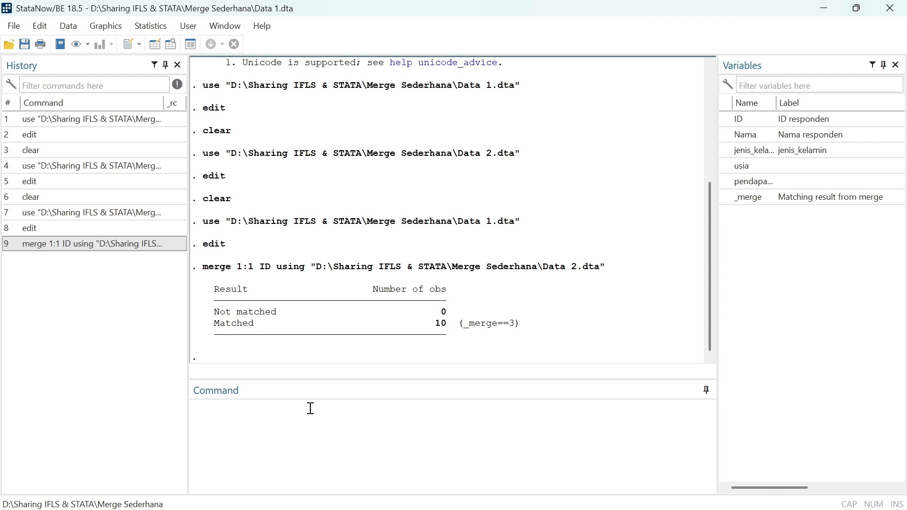
- Open the merged dataset in browse mode with the browse command and review its original and added variable columns
{"action": "left_click", "coordinate": [286, 428]}
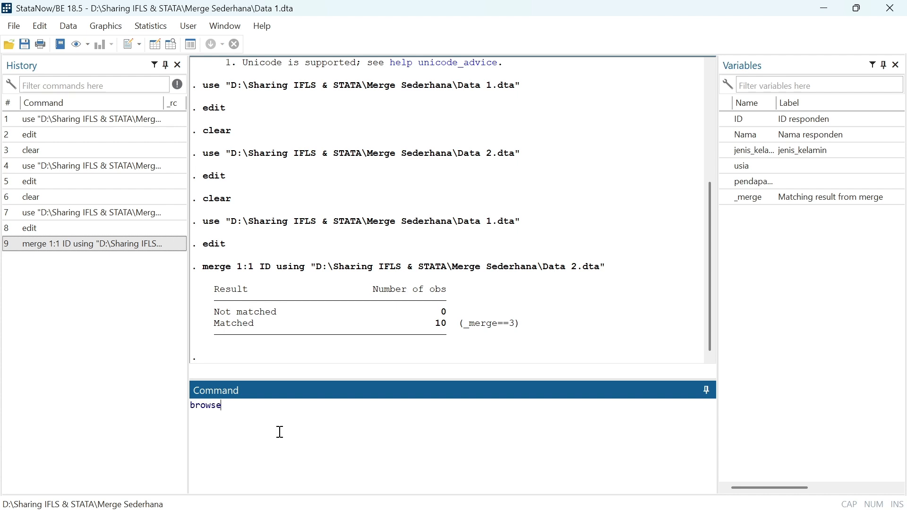
{"action": "key", "text": "Return"}
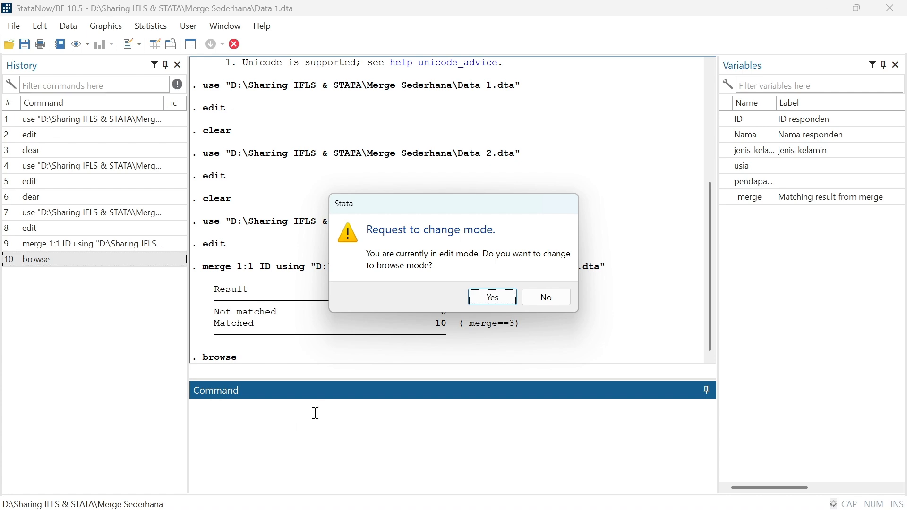
{"action": "left_click", "coordinate": [506, 304]}
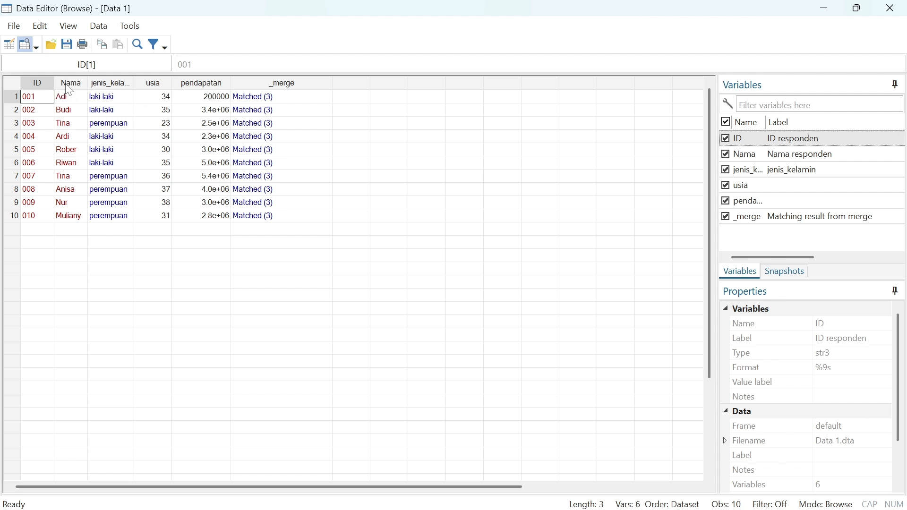
{"action": "left_click_drag", "start_coordinate": [154, 85], "coordinate": [210, 86]}
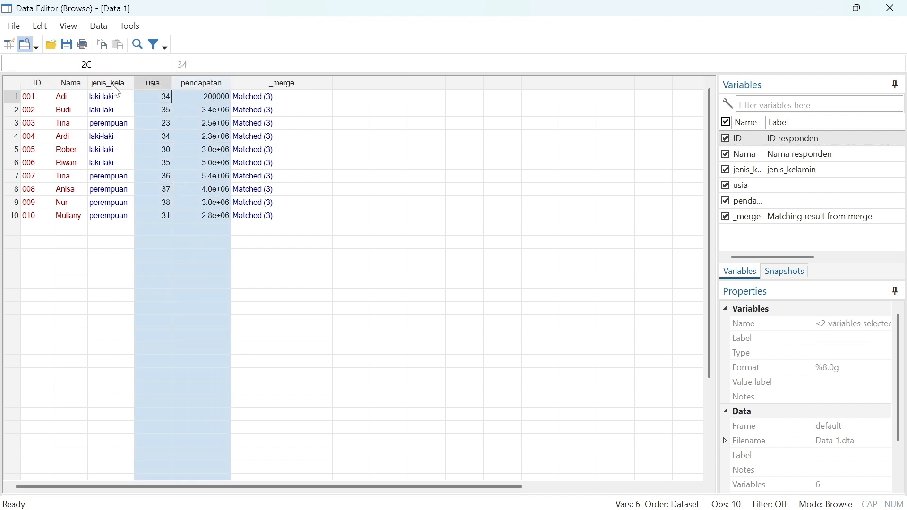
{"action": "left_click", "coordinate": [185, 231]}
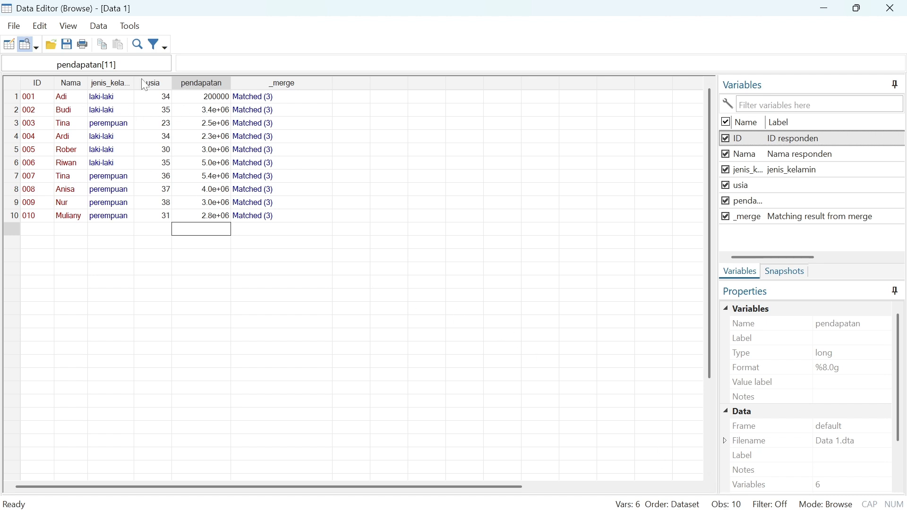
{"action": "left_click_drag", "start_coordinate": [38, 83], "coordinate": [118, 90]}
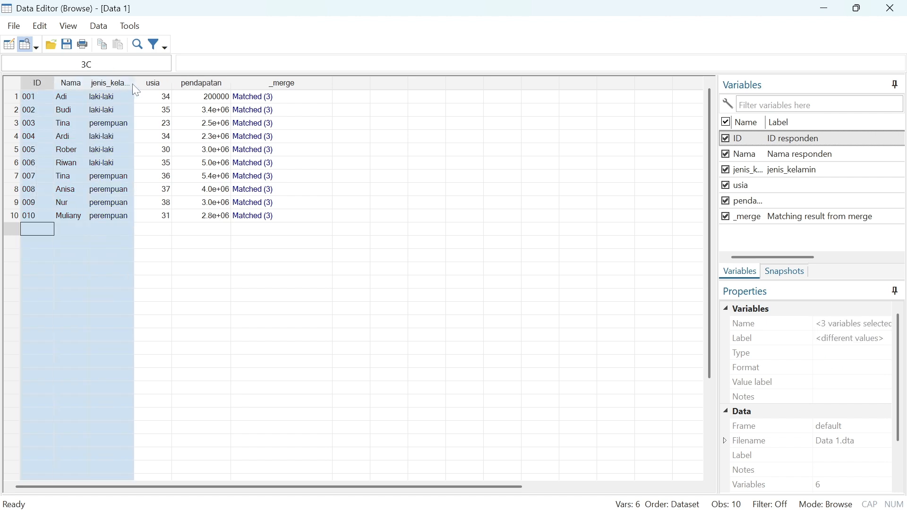
{"action": "left_click", "coordinate": [229, 87]}
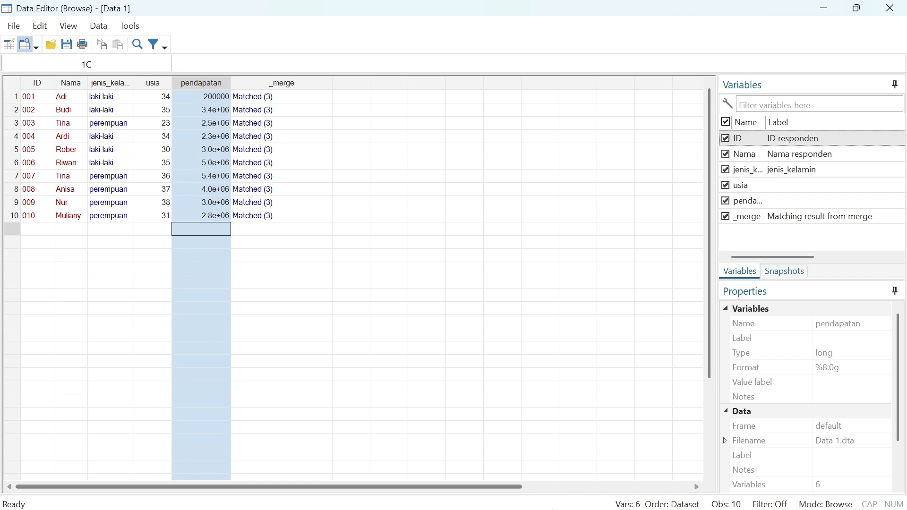
- Return to the main Stata window and remove the merged dataset from memory with the clear command
{"action": "mouse_move", "coordinate": [560, 504]}
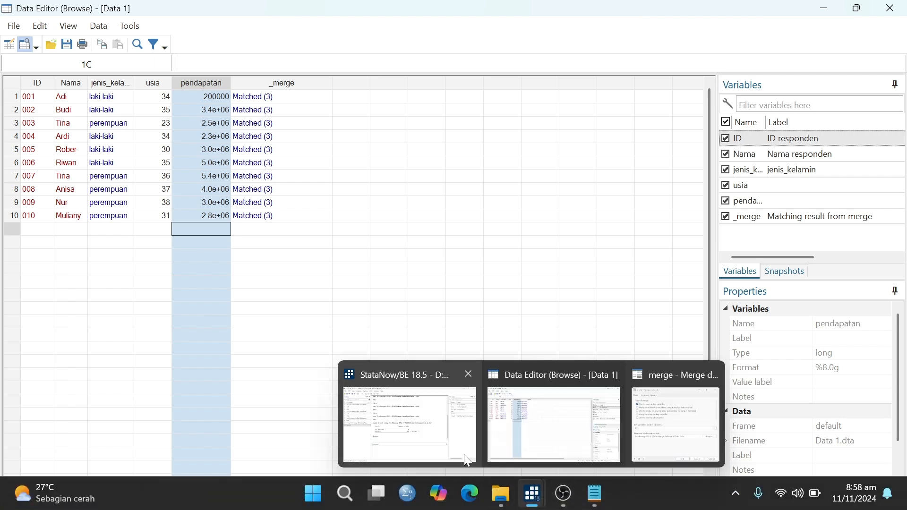
{"action": "left_click", "coordinate": [430, 446]}
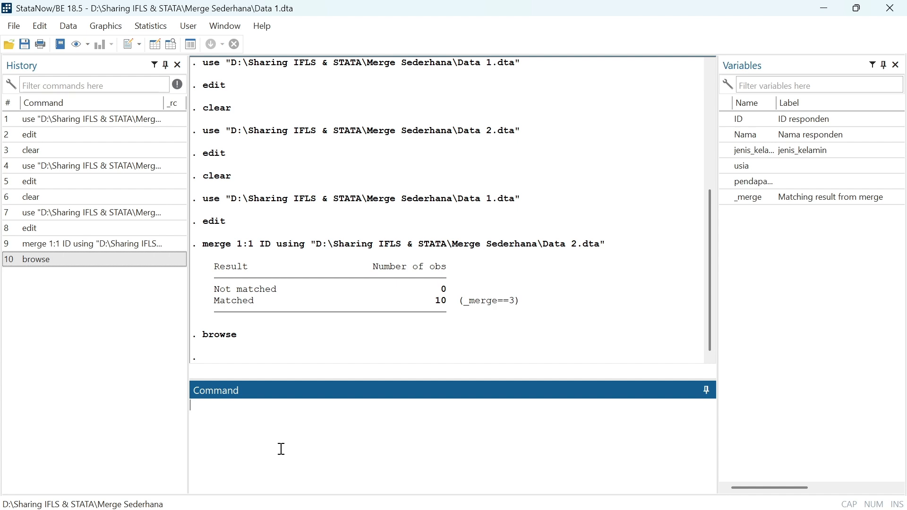
{"action": "type", "text": "cleat"}
{"action": "key", "text": "Return"}
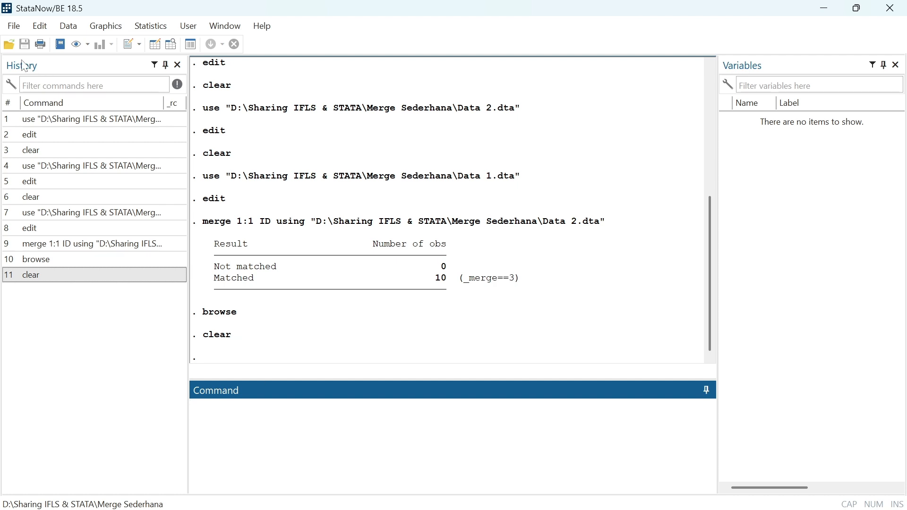
- Switch to File Explorer, go to the Merge Data IFLS folder, and open b5_dla1 in a new Stata instance
{"action": "left_click", "coordinate": [14, 26]}
{"action": "left_click", "coordinate": [347, 477]}
{"action": "mouse_move", "coordinate": [404, 509]}
{"action": "left_click", "coordinate": [502, 497]}
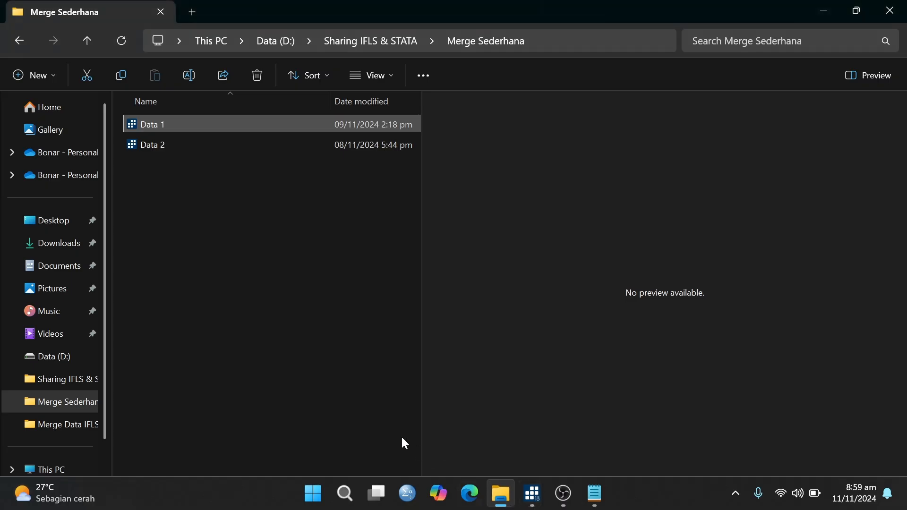
{"action": "left_click", "coordinate": [68, 427]}
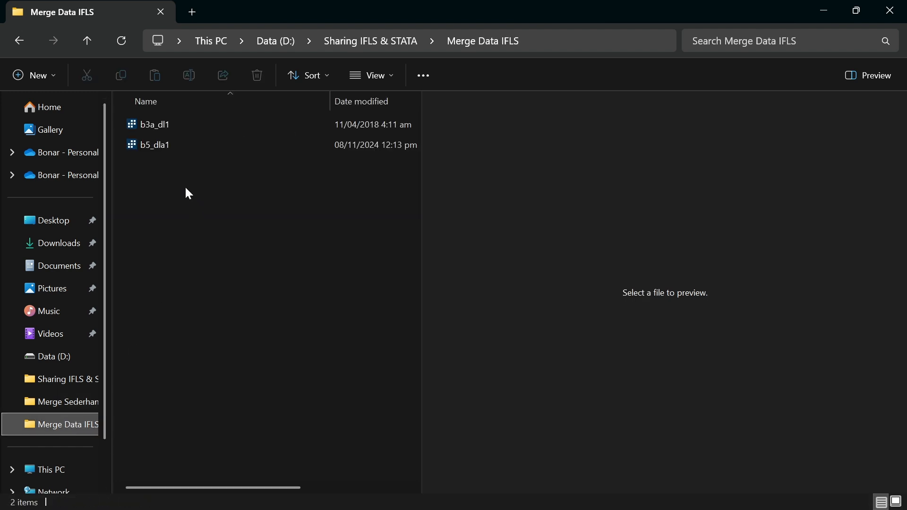
{"action": "left_click", "coordinate": [149, 150]}
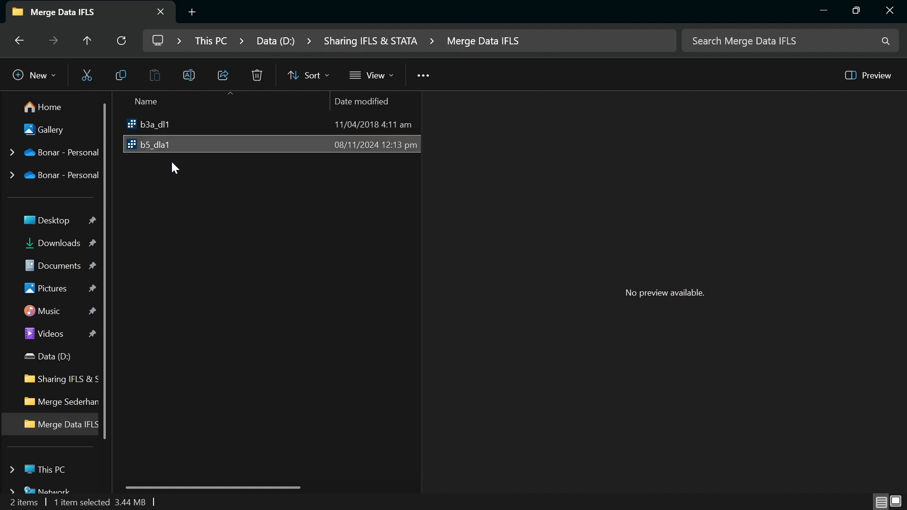
{"action": "mouse_move", "coordinate": [152, 127]}
{"action": "left_click", "coordinate": [183, 136]}
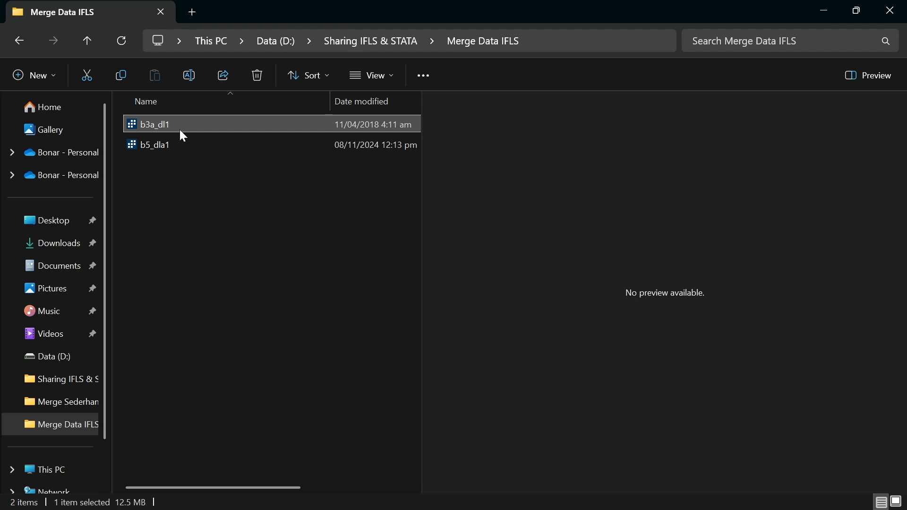
{"action": "left_click", "coordinate": [196, 149]}
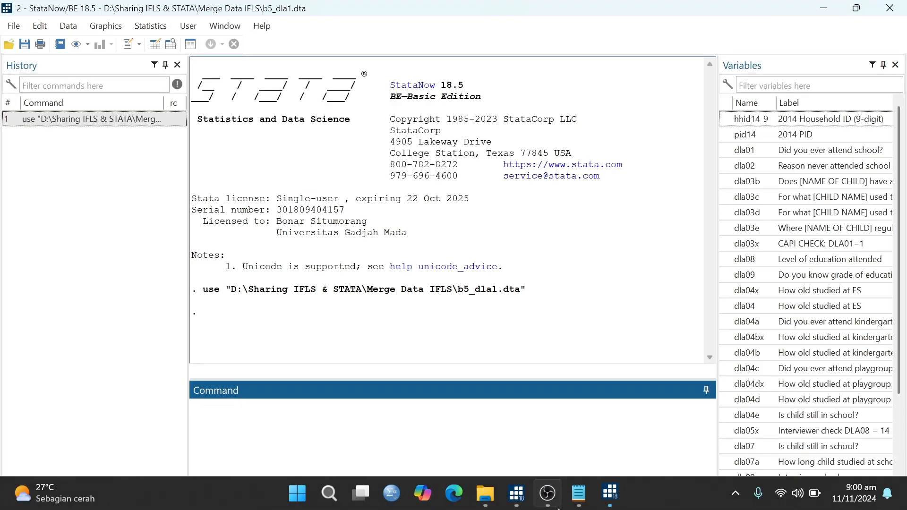
{"action": "left_click", "coordinate": [517, 500]}
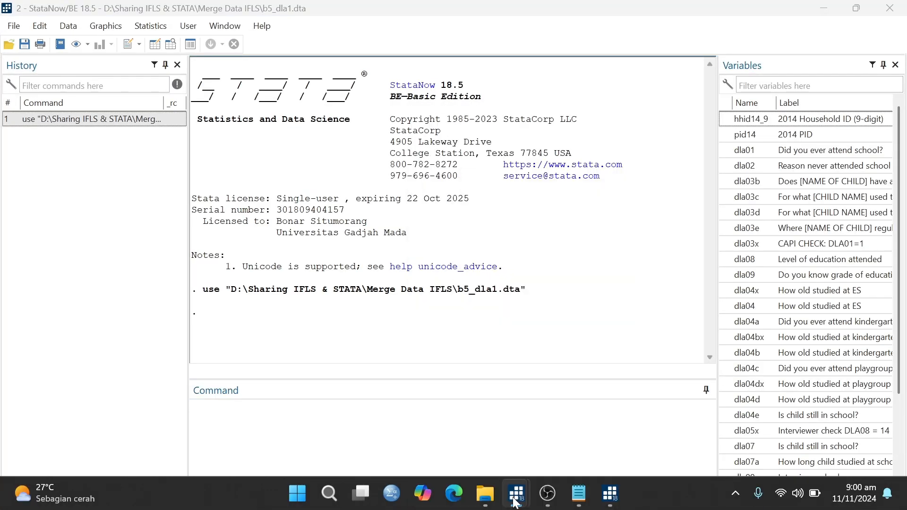
{"action": "right_click", "coordinate": [517, 502]}
{"action": "left_click", "coordinate": [517, 502]}
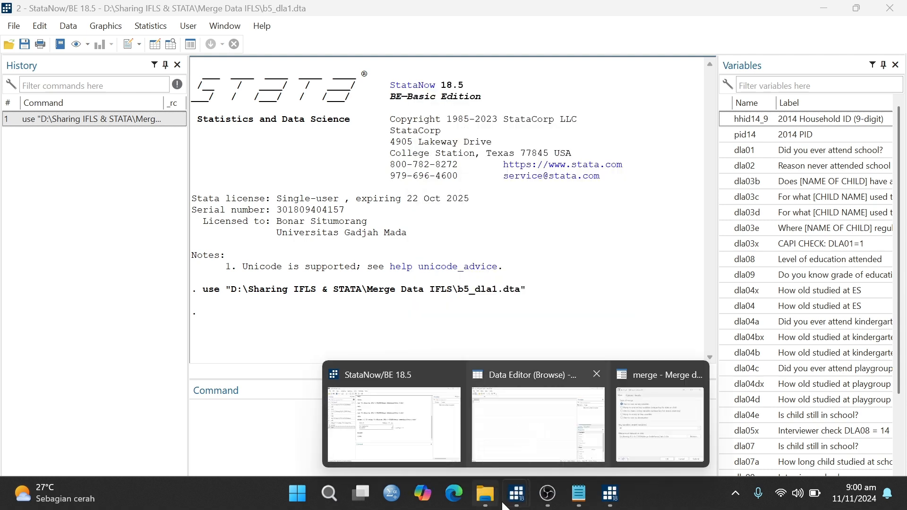
{"action": "left_click", "coordinate": [517, 504]}
{"action": "right_click", "coordinate": [517, 505]}
{"action": "left_click", "coordinate": [516, 504]}
{"action": "right_click", "coordinate": [517, 505]}
{"action": "left_click", "coordinate": [517, 505]}
{"action": "right_click", "coordinate": [517, 505]}
{"action": "left_click", "coordinate": [517, 505]}
{"action": "right_click", "coordinate": [517, 505]}
{"action": "left_click", "coordinate": [517, 504]}
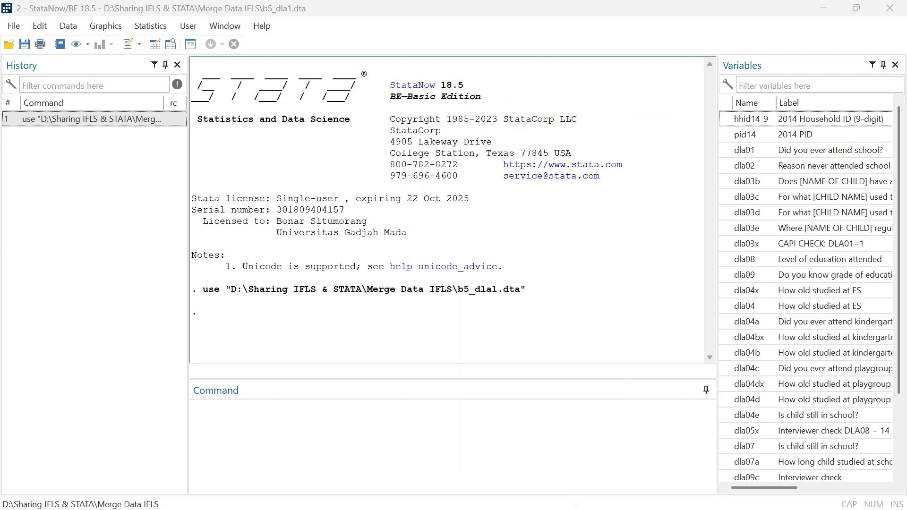
- Open b5_dla1 in the Data Editor with the edit command and look through its observations
{"action": "left_click", "coordinate": [610, 494]}
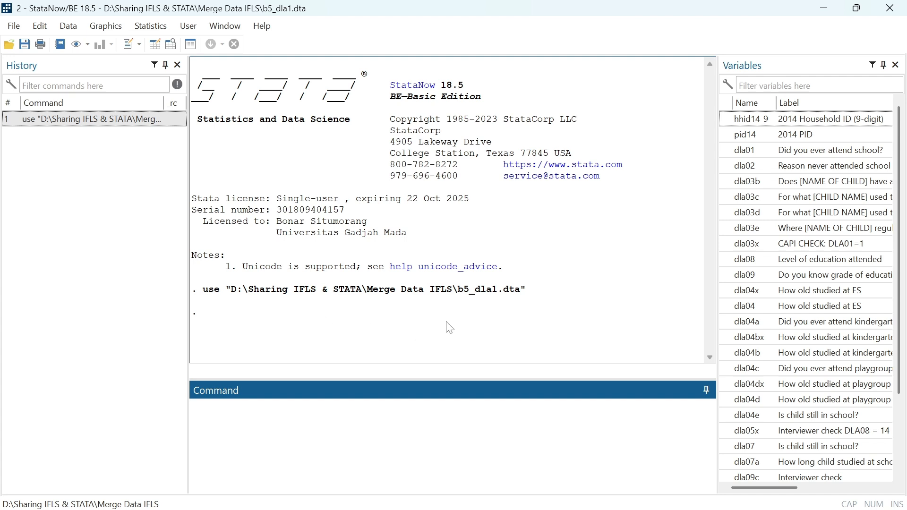
{"action": "type", "text": "edit"}
{"action": "key", "text": "Return"}
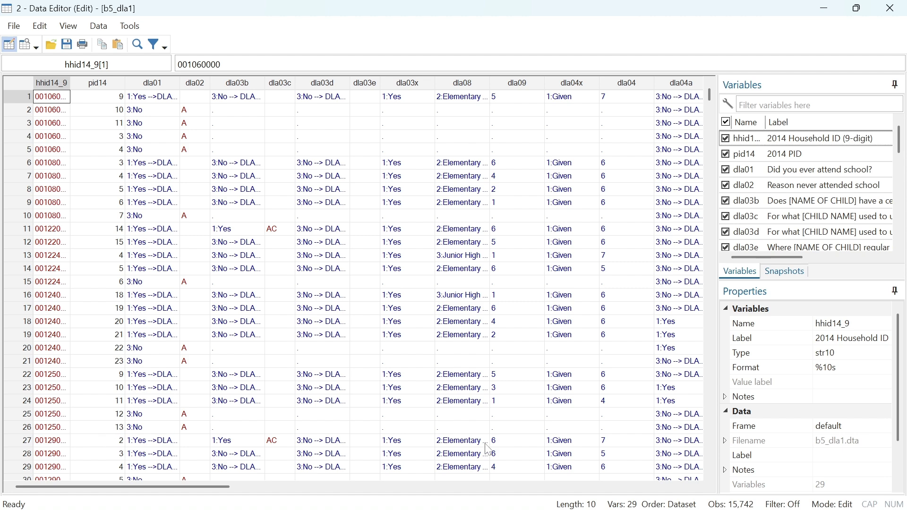
{"action": "mouse_move", "coordinate": [751, 509]}
{"action": "scroll", "coordinate": [134, 437], "scroll_direction": "down", "scroll_amount": 7}
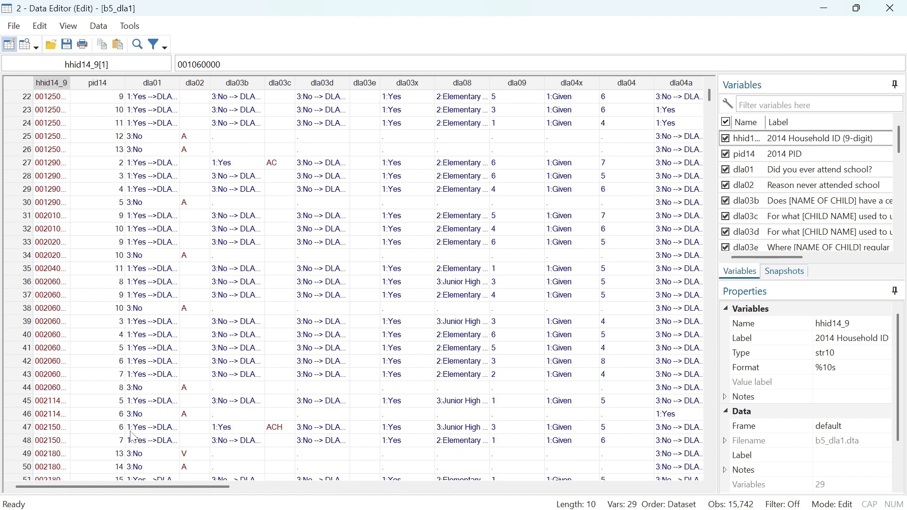
{"action": "scroll", "coordinate": [134, 438], "scroll_direction": "down", "scroll_amount": 20}
{"action": "left_click_drag", "start_coordinate": [125, 496], "coordinate": [85, 506]}
{"action": "scroll", "coordinate": [224, 358], "scroll_direction": "up", "scroll_amount": 1}
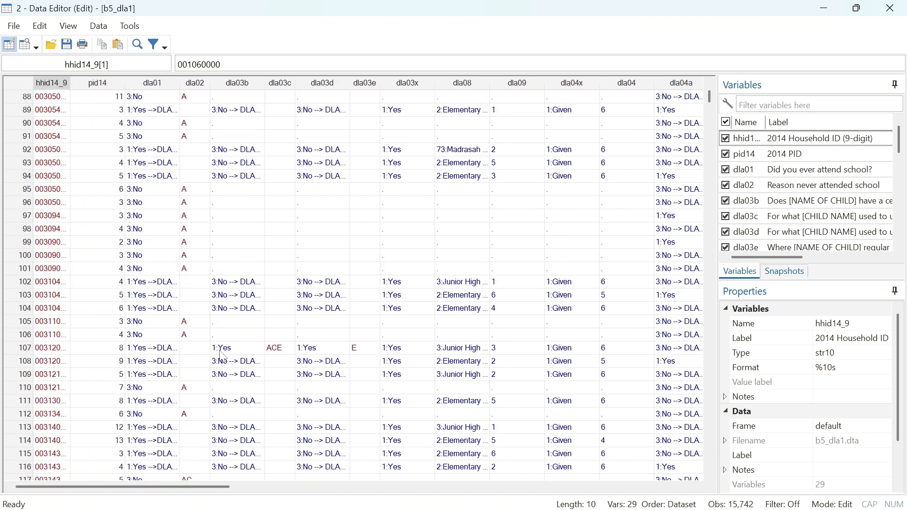
- Return to the first observations of b5_dla1 and review its variable columns
{"action": "scroll", "coordinate": [224, 357], "scroll_direction": "up", "scroll_amount": 18}
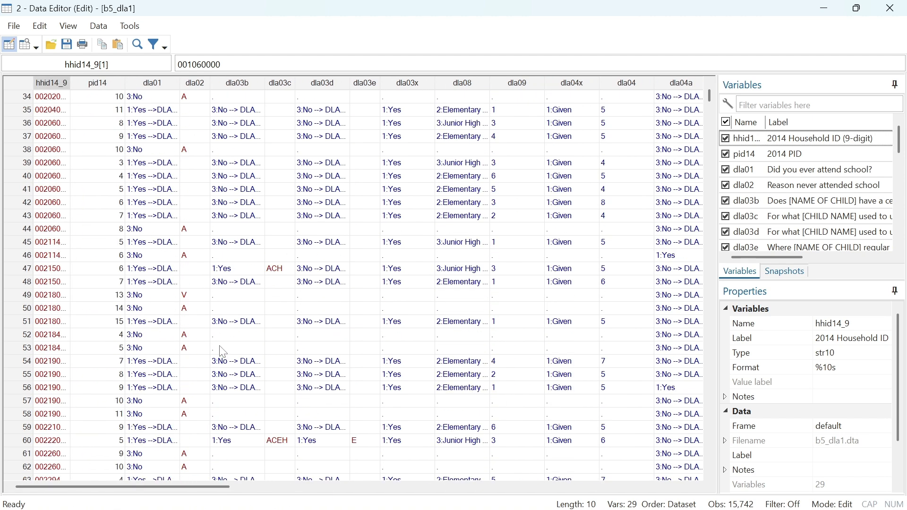
{"action": "scroll", "coordinate": [223, 352], "scroll_direction": "up", "scroll_amount": 4}
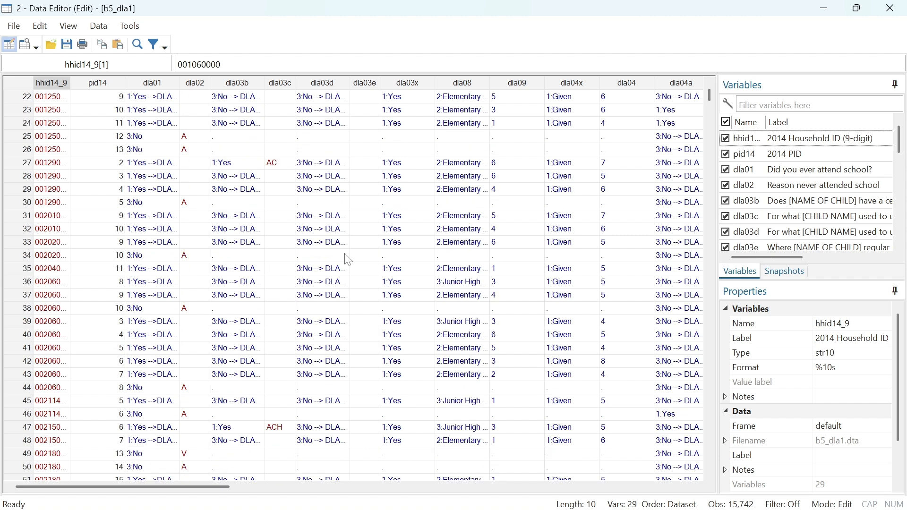
{"action": "scroll", "coordinate": [80, 121], "scroll_direction": "up", "scroll_amount": 7}
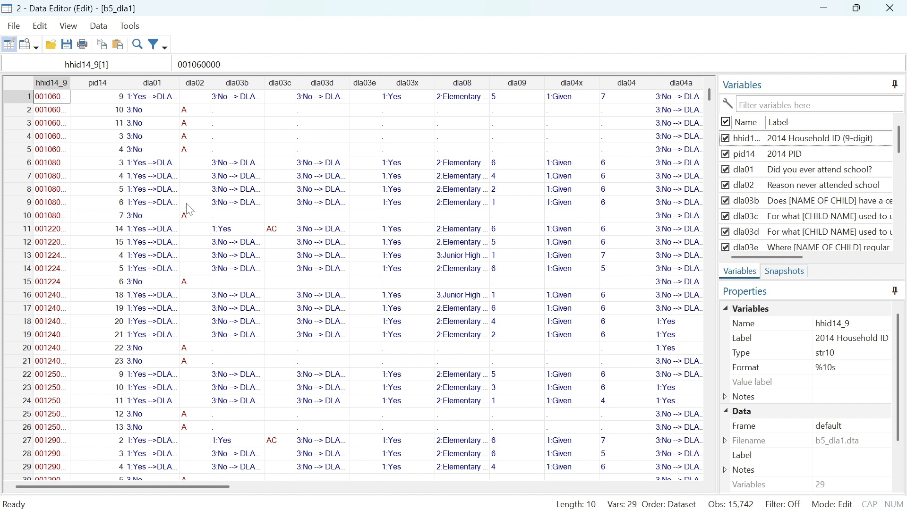
{"action": "left_click_drag", "start_coordinate": [186, 486], "coordinate": [178, 509]}
- Return to the main Stata window and remove b5_dla1 from memory with the clear command
{"action": "left_click", "coordinate": [826, 9]}
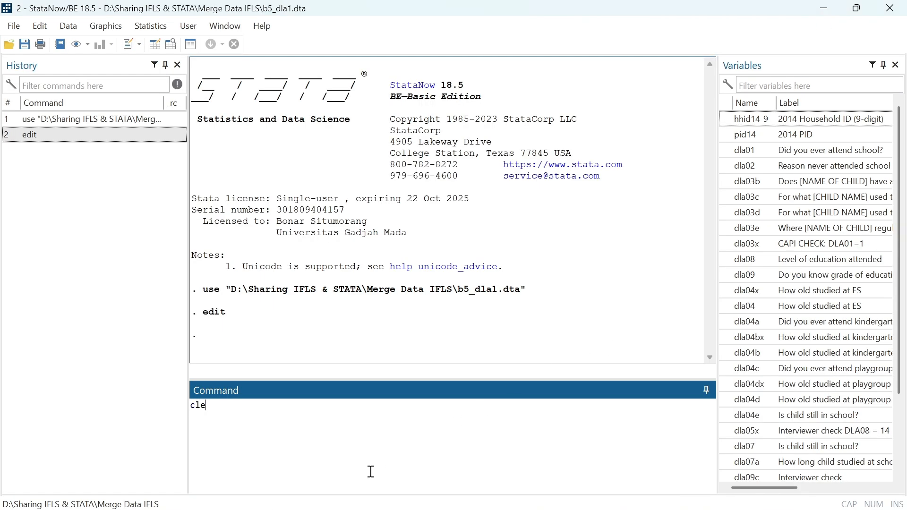
{"action": "type", "text": "clear"}
{"action": "key", "text": "Return"}
- Open the b3a_dl1 dataset from the Merge Data IFLS folder
{"action": "left_click", "coordinate": [15, 26]}
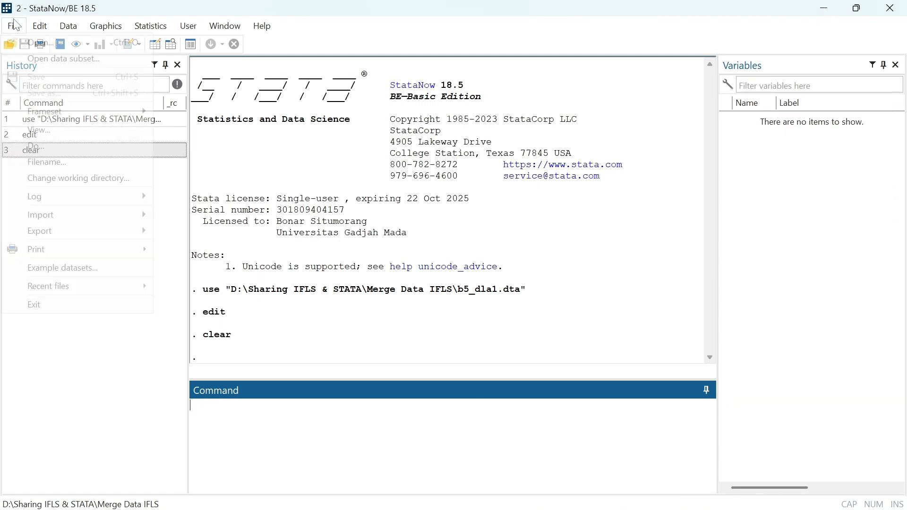
{"action": "left_click", "coordinate": [58, 42]}
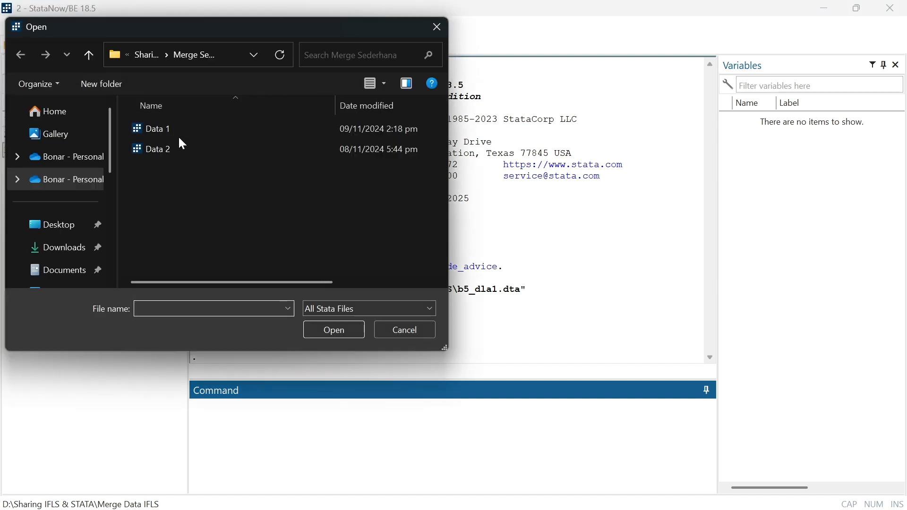
{"action": "left_click", "coordinate": [87, 55]}
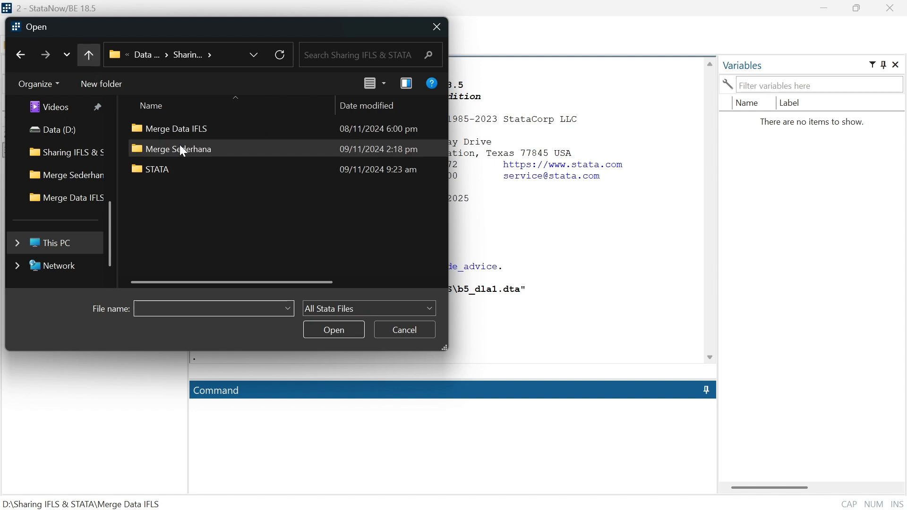
{"action": "double_click", "coordinate": [191, 134]}
{"action": "left_click", "coordinate": [191, 134]}
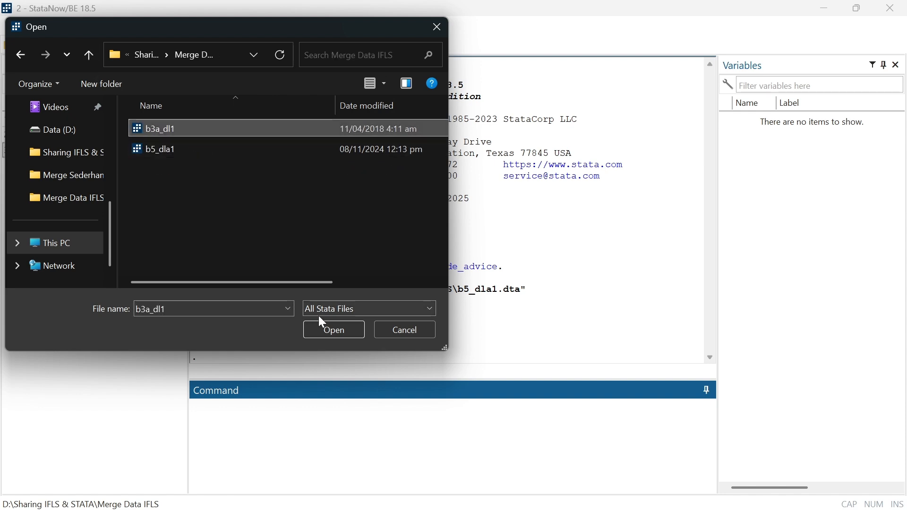
{"action": "left_click", "coordinate": [338, 331]}
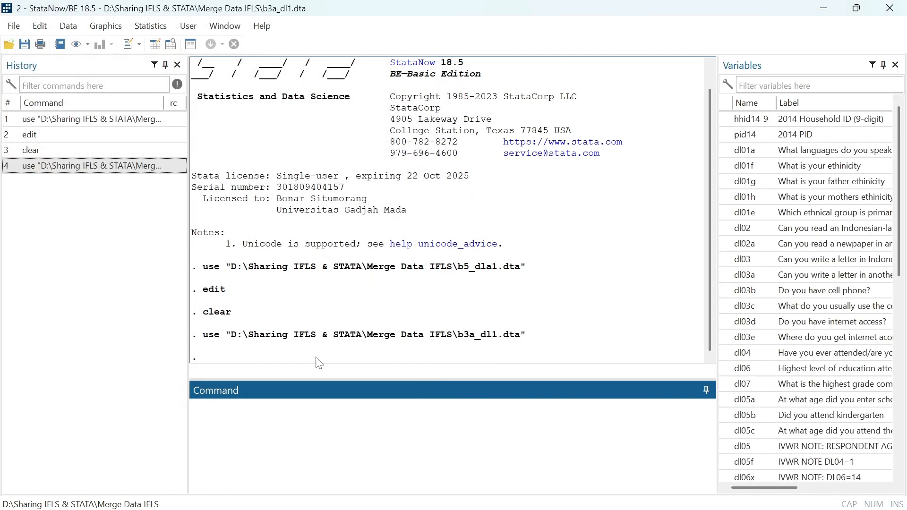
- View b3a_dl1 in the Data Editor with the edit command, look through its household IDs and observations, and close the editor
{"action": "type", "text": "edit"}
{"action": "key", "text": "Return"}
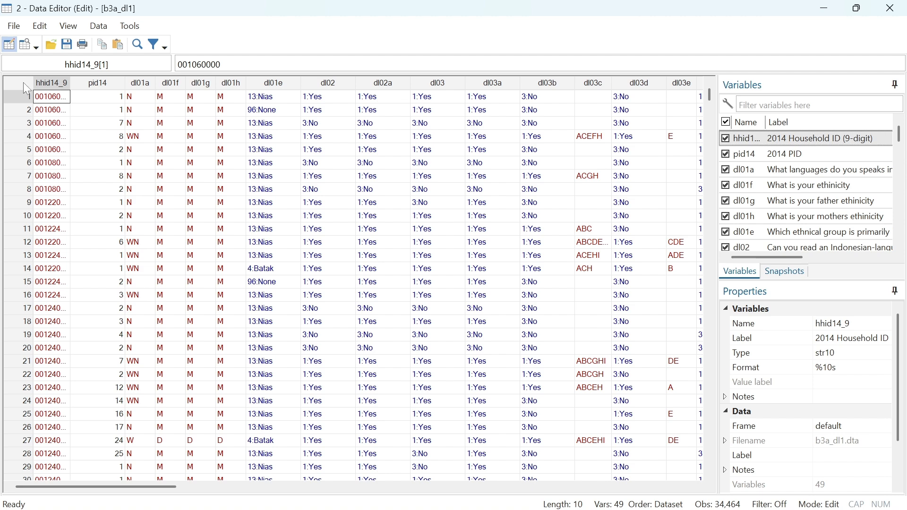
{"action": "scroll", "coordinate": [43, 283], "scroll_direction": "down", "scroll_amount": 3}
{"action": "scroll", "coordinate": [44, 284], "scroll_direction": "down", "scroll_amount": 20}
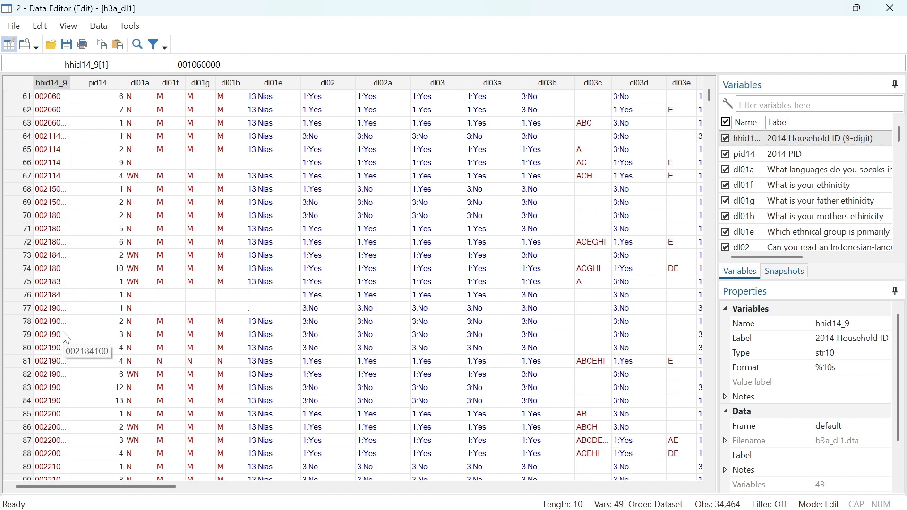
{"action": "scroll", "coordinate": [69, 345], "scroll_direction": "down", "scroll_amount": 6}
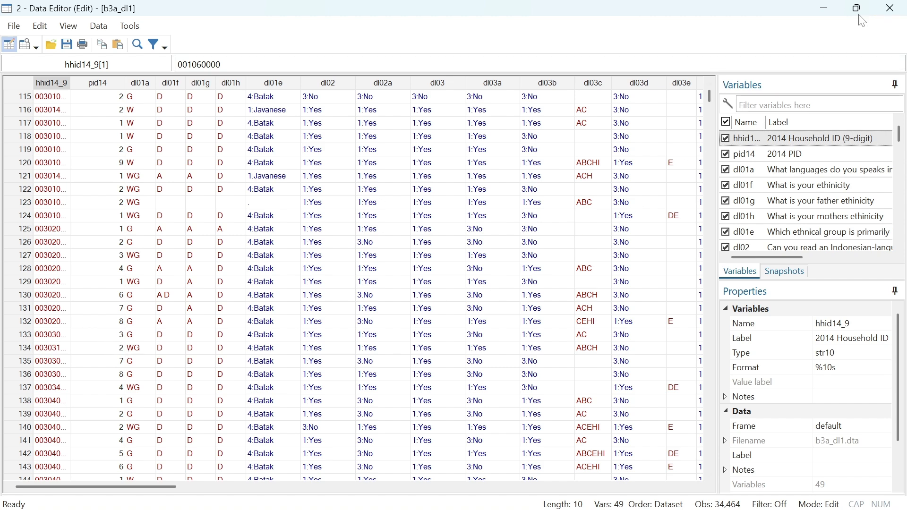
{"action": "left_click", "coordinate": [891, 9]}
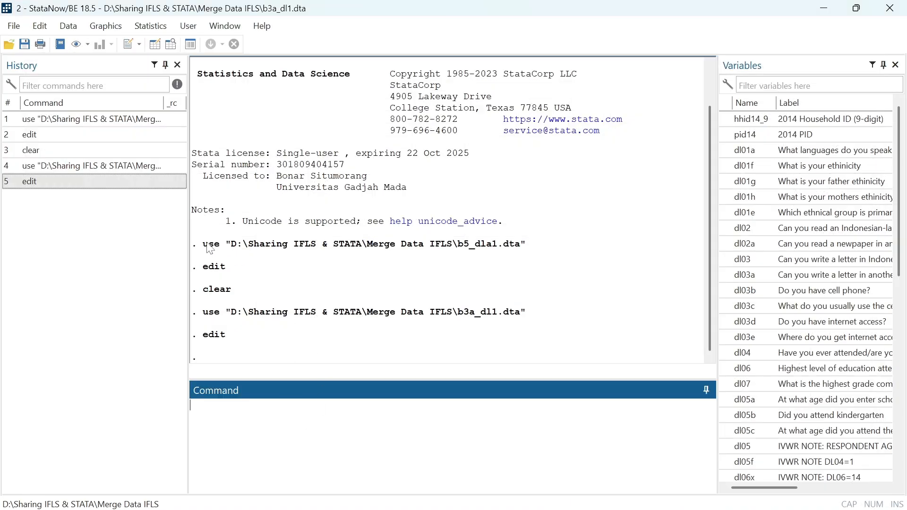
- Clear b3a_dl1 from memory and reload b5_dla1 by reusing its earlier use command from the results
{"action": "left_click", "coordinate": [217, 424]}
{"action": "type", "text": "clear"}
{"action": "key", "text": "Return"}
{"action": "left_click_drag", "start_coordinate": [203, 222], "coordinate": [528, 231]}
{"action": "key", "text": "ctrl+c"}
{"action": "left_click", "coordinate": [310, 418]}
{"action": "key", "text": "ctrl+v"}
{"action": "key", "text": "Return"}
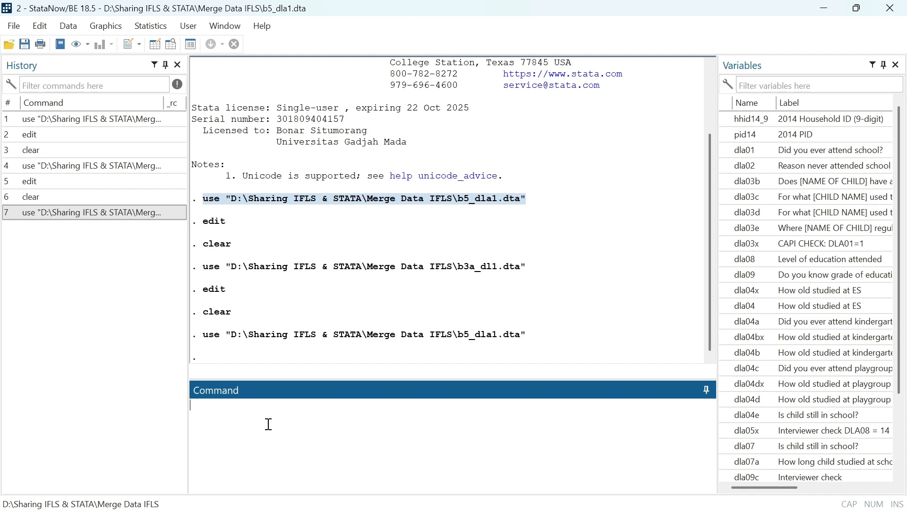
- Set up a merge of two datasets as many-to-many on key variables, with hhid14_9 as the key variable
{"action": "left_click", "coordinate": [74, 33]}
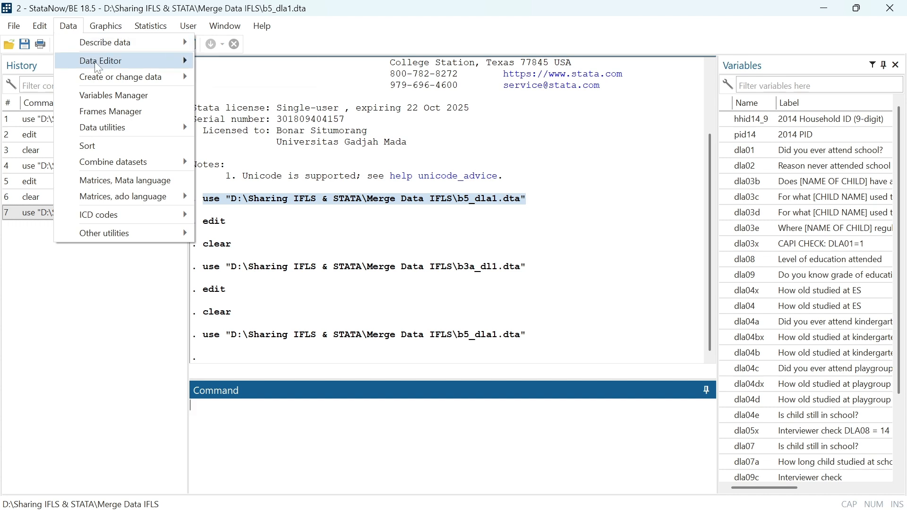
{"action": "mouse_move", "coordinate": [100, 68]}
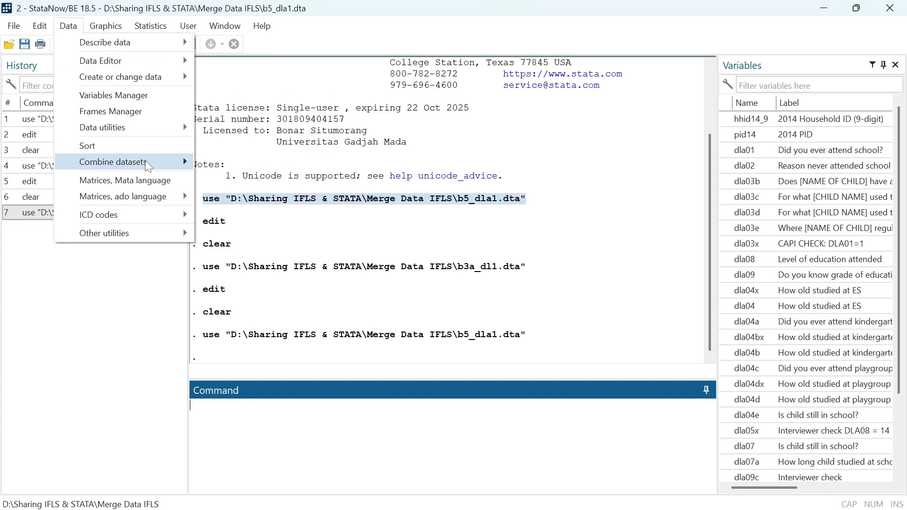
{"action": "mouse_move", "coordinate": [148, 166]}
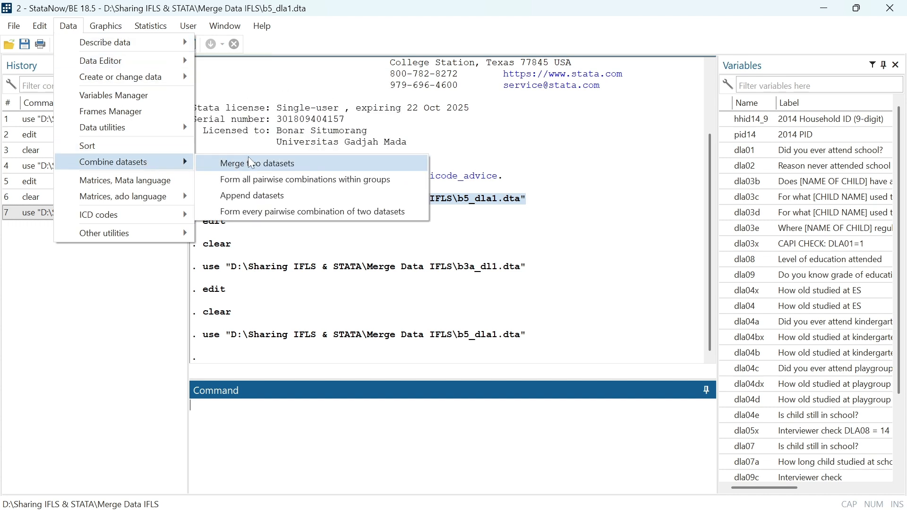
{"action": "left_click", "coordinate": [266, 166]}
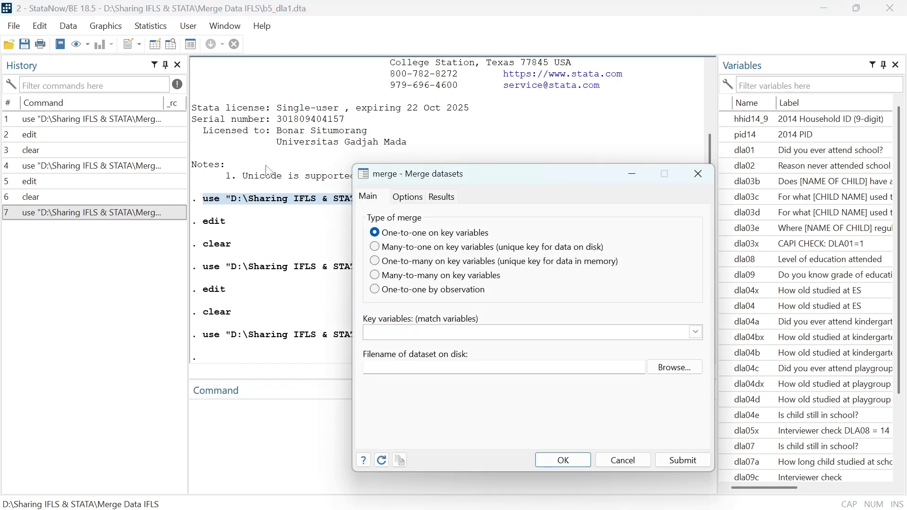
{"action": "left_click_drag", "start_coordinate": [483, 178], "coordinate": [357, 122]}
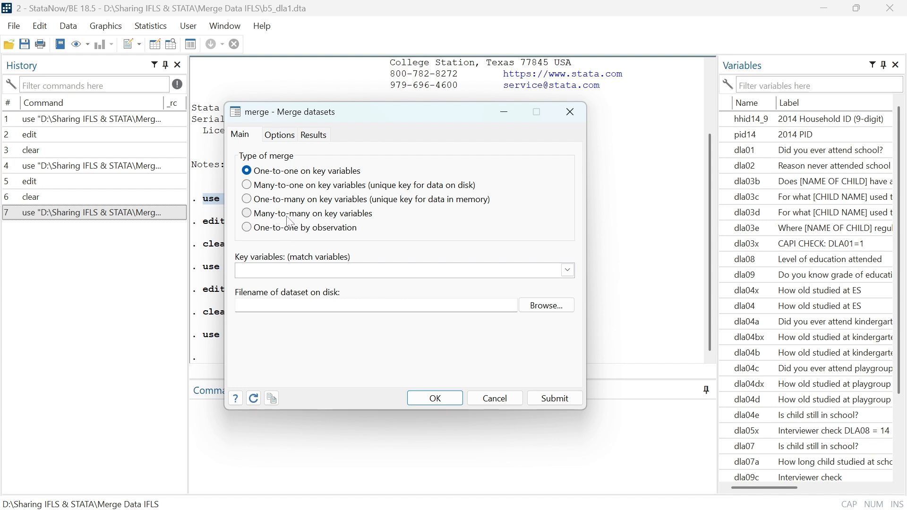
{"action": "left_click", "coordinate": [248, 215]}
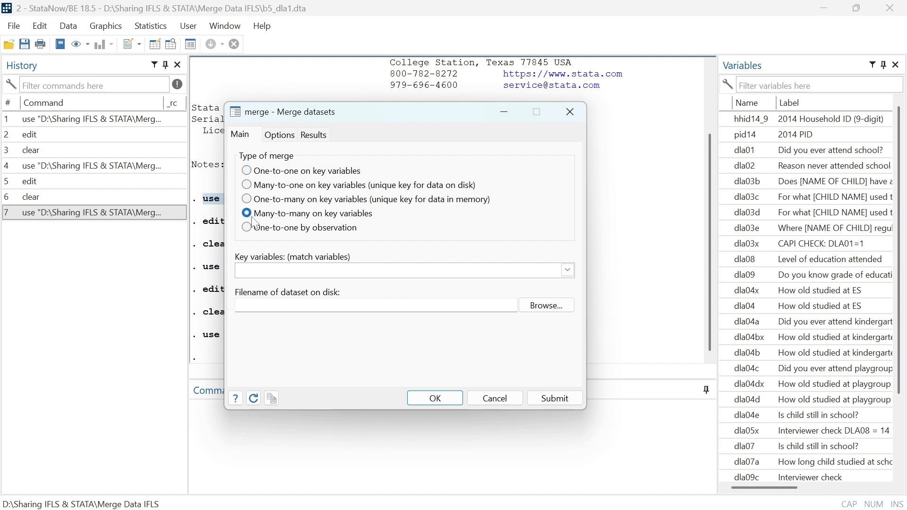
{"action": "left_click", "coordinate": [570, 272]}
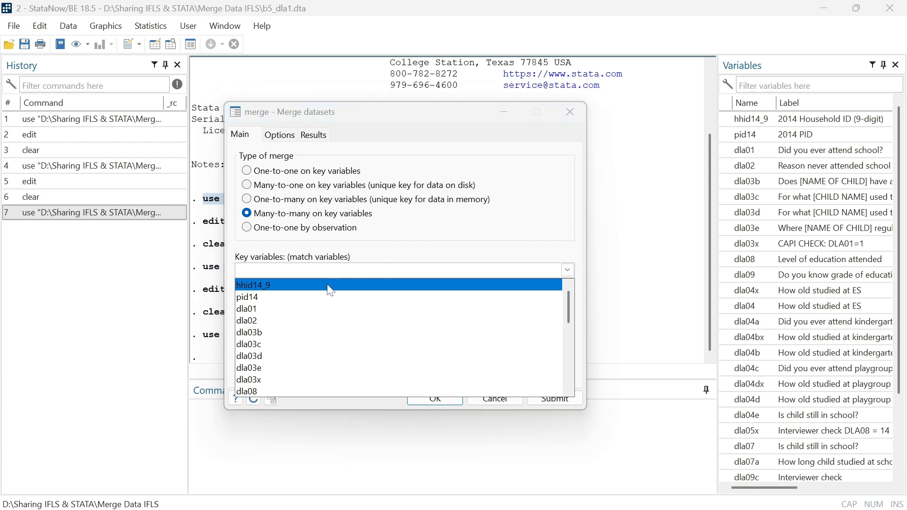
{"action": "left_click", "coordinate": [271, 286]}
- Choose b3a_dl1.dta as the dataset on disk, run the merge, and close the merge dialog
{"action": "left_click", "coordinate": [558, 307]}
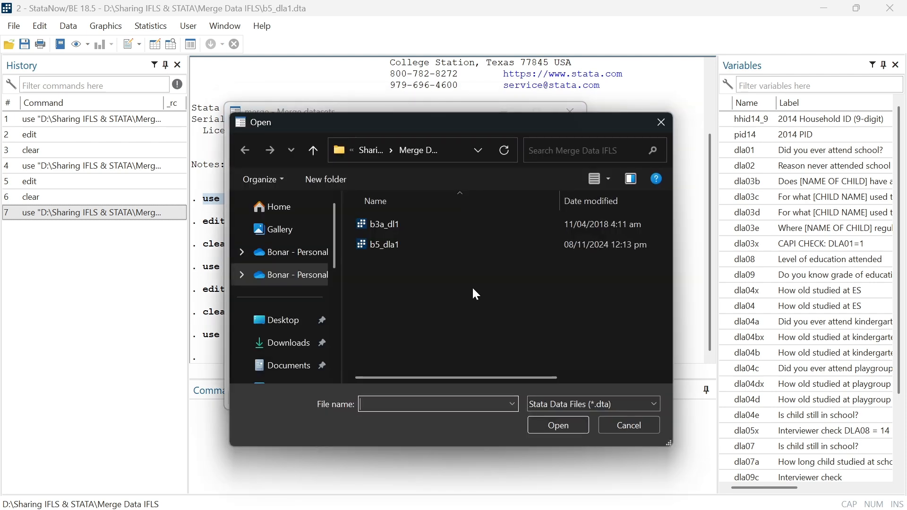
{"action": "left_click", "coordinate": [408, 228]}
{"action": "left_click", "coordinate": [572, 425]}
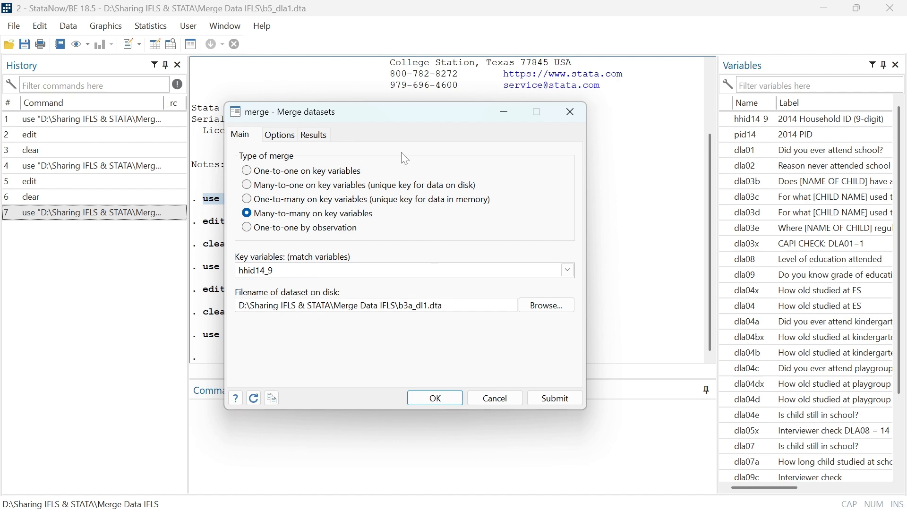
{"action": "left_click_drag", "start_coordinate": [381, 115], "coordinate": [438, 87]}
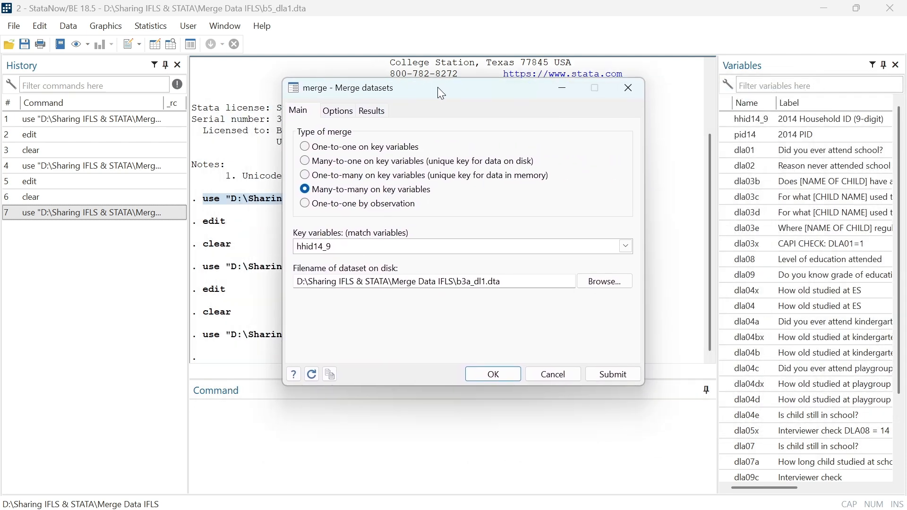
{"action": "left_click", "coordinate": [605, 376]}
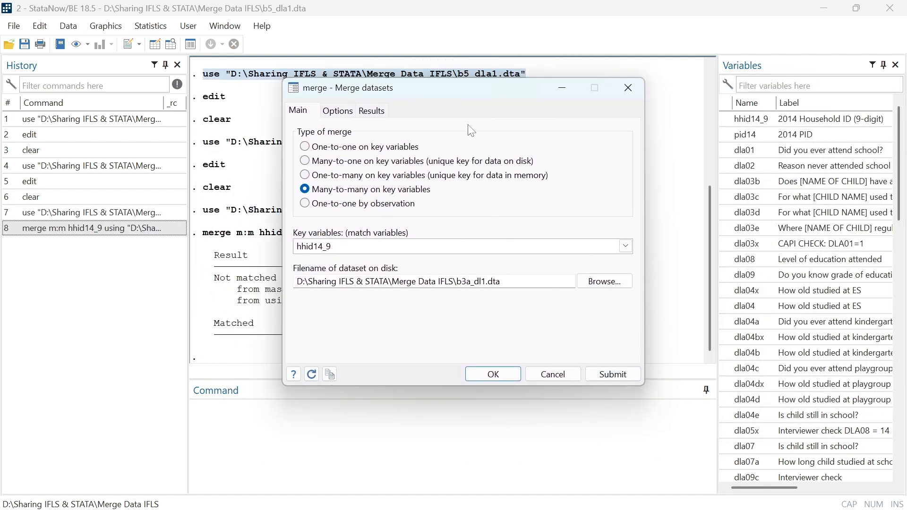
{"action": "left_click_drag", "start_coordinate": [456, 101], "coordinate": [515, 135]}
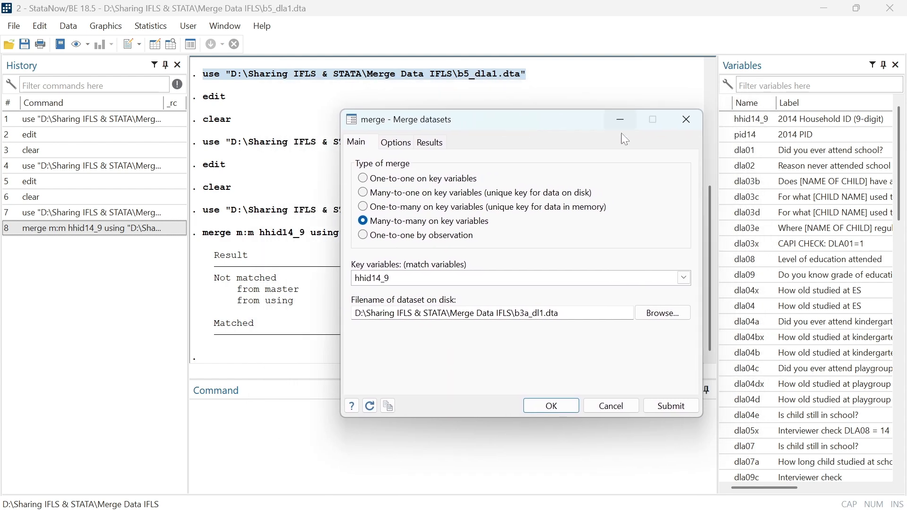
{"action": "left_click", "coordinate": [689, 122]}
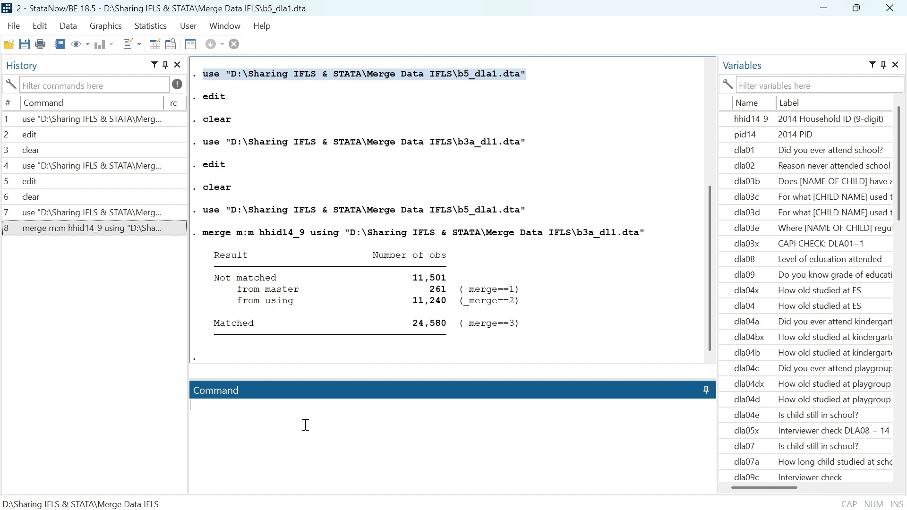
- Open the merged dataset in the Data Editor with the edit command and look through its first observations
{"action": "type", "text": "it"}
{"action": "key", "text": "Return"}
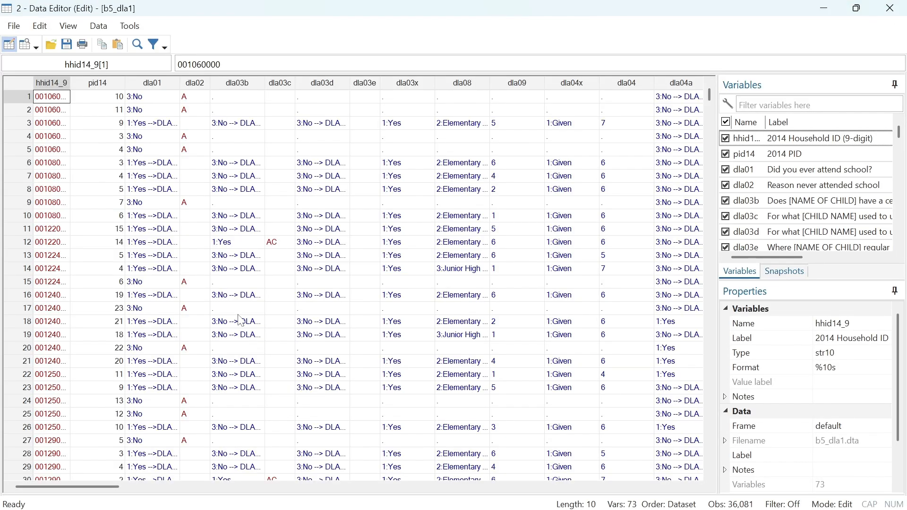
{"action": "scroll", "coordinate": [241, 322], "scroll_direction": "down", "scroll_amount": 3}
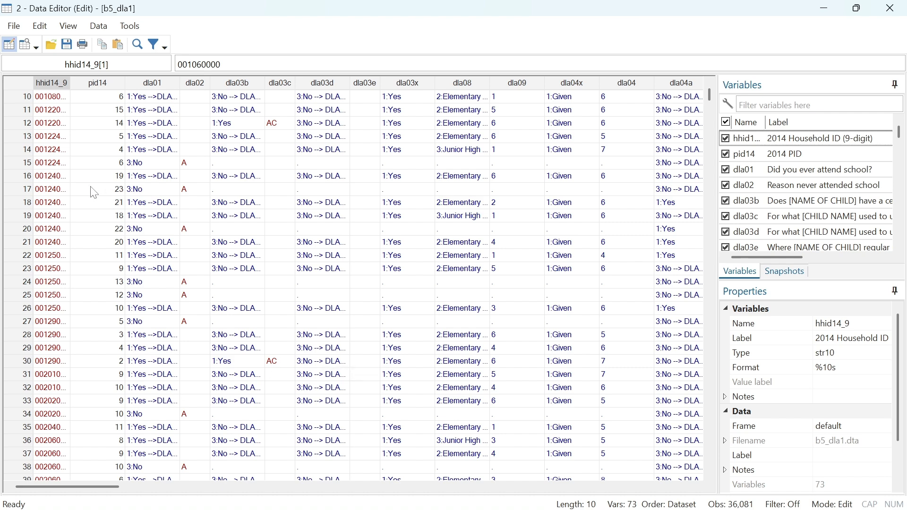
{"action": "scroll", "coordinate": [89, 189], "scroll_direction": "up", "scroll_amount": 2}
{"action": "scroll", "coordinate": [78, 264], "scroll_direction": "up", "scroll_amount": 1}
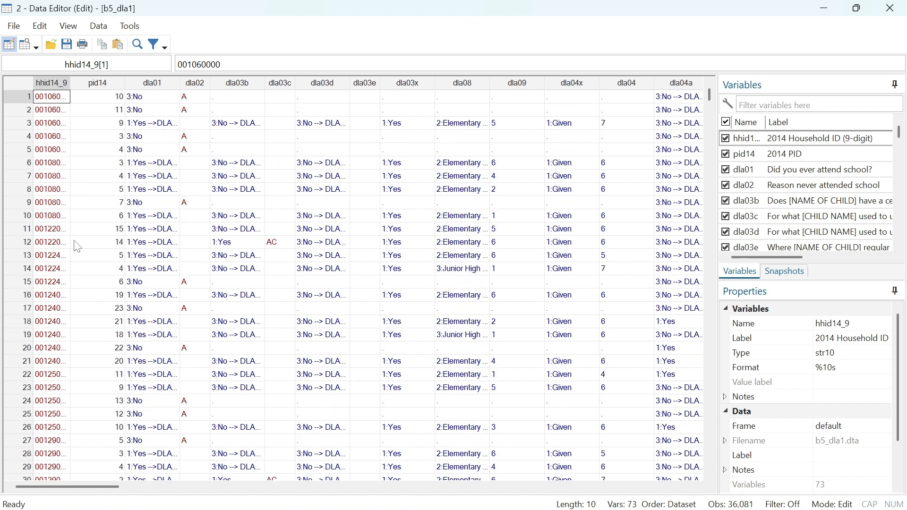
- Go to the last variable, _merge, and examine its match status down through the observations
{"action": "left_click_drag", "start_coordinate": [104, 493], "coordinate": [604, 509]}
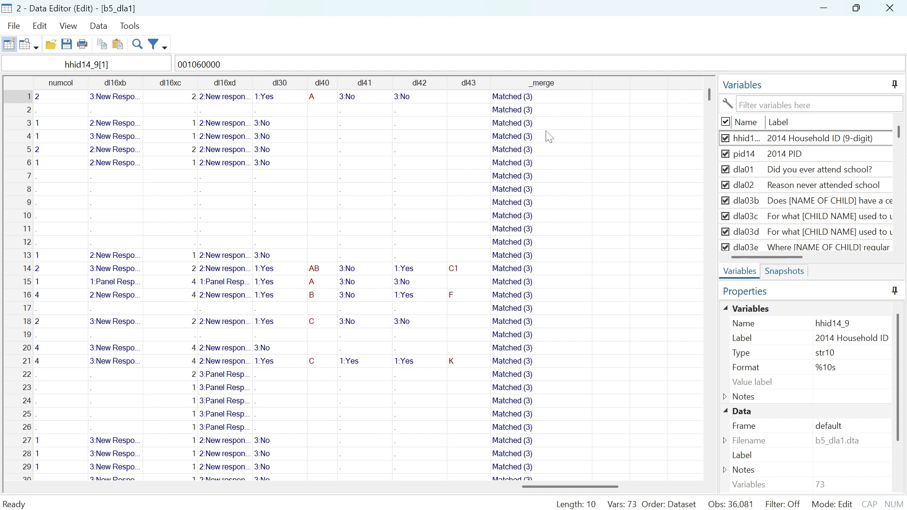
{"action": "scroll", "coordinate": [556, 230], "scroll_direction": "down", "scroll_amount": 20}
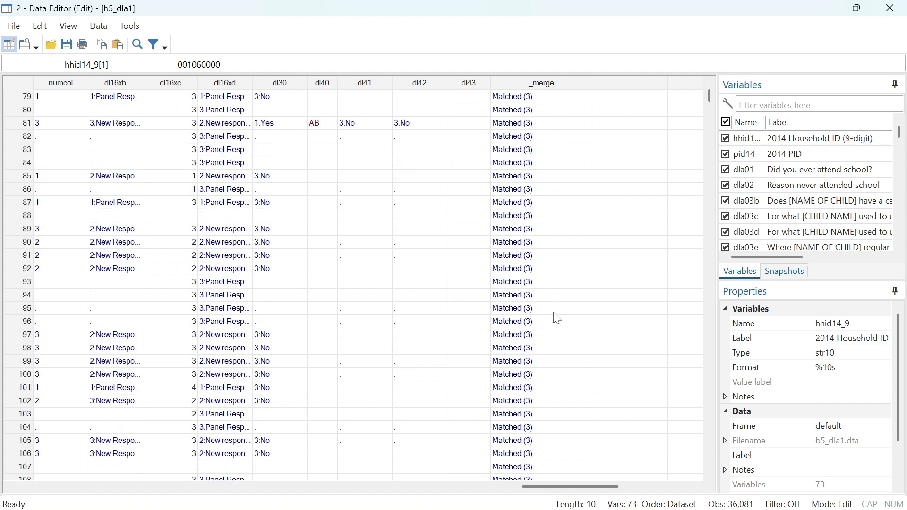
{"action": "scroll", "coordinate": [558, 339], "scroll_direction": "down", "scroll_amount": 12}
{"action": "scroll", "coordinate": [557, 341], "scroll_direction": "up", "scroll_amount": 3}
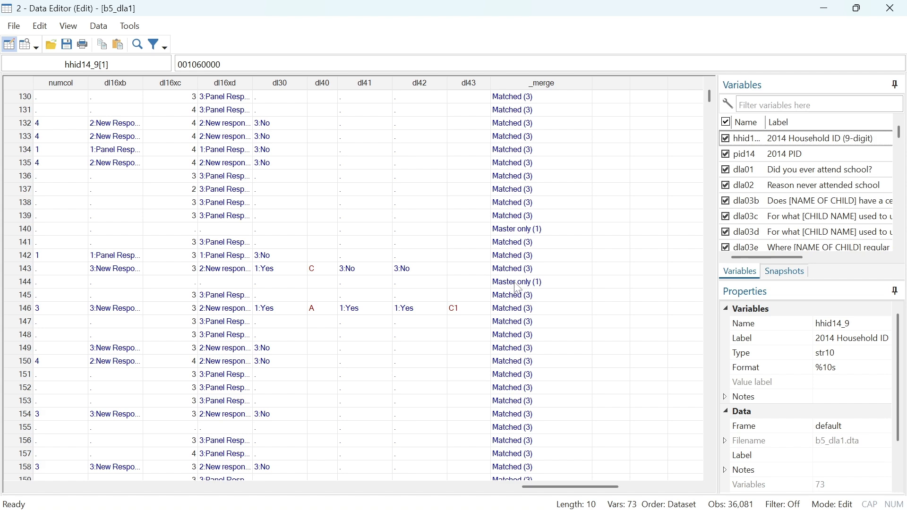
{"action": "scroll", "coordinate": [519, 288], "scroll_direction": "down", "scroll_amount": 16}
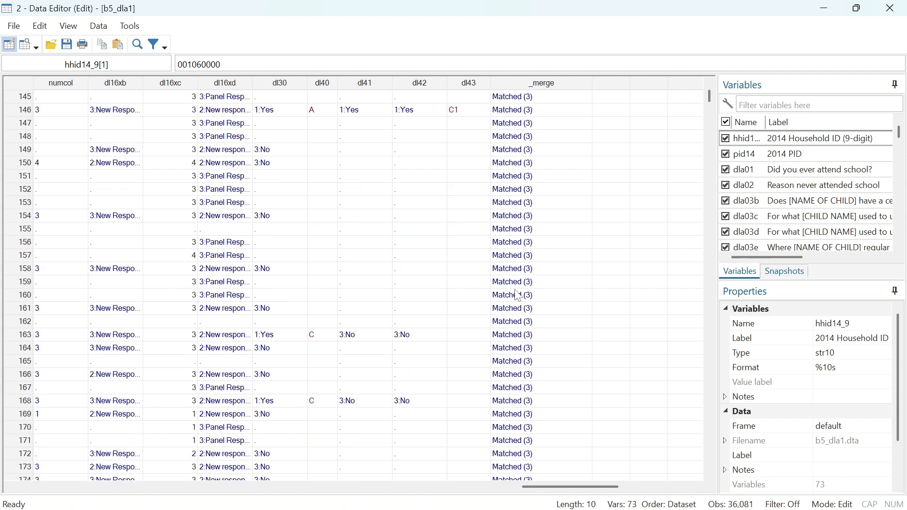
{"action": "scroll", "coordinate": [518, 297], "scroll_direction": "down", "scroll_amount": 15}
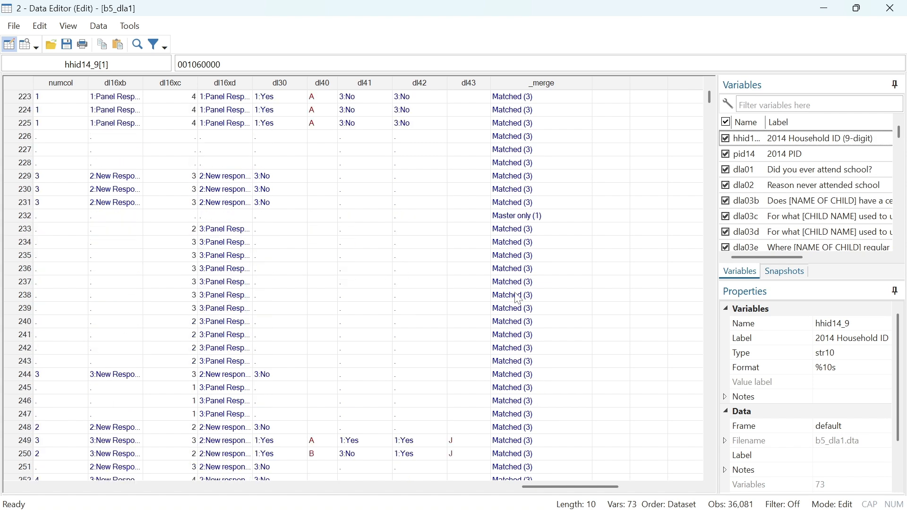
- Continue checking the _merge match status down to around observation 17,430 of the merged data, then minimize the Data Editor
{"action": "scroll", "coordinate": [519, 299], "scroll_direction": "down", "scroll_amount": 20}
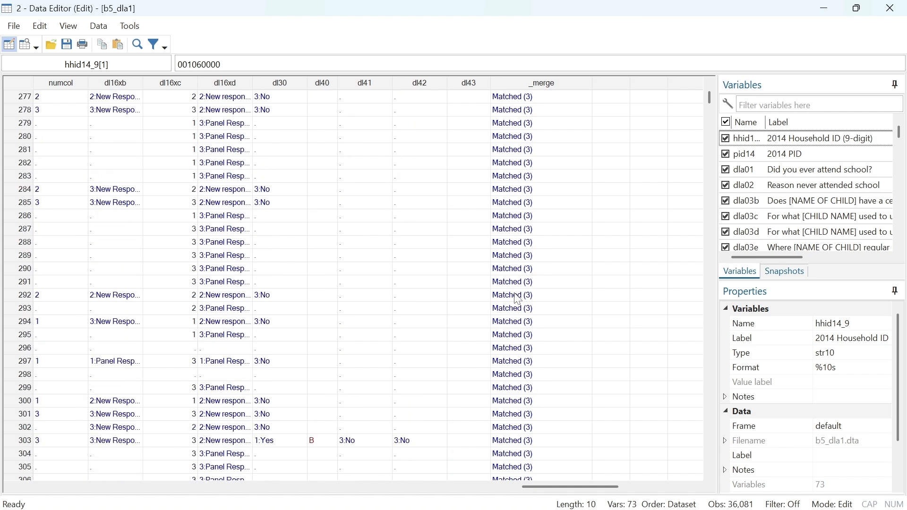
{"action": "scroll", "coordinate": [518, 301], "scroll_direction": "down", "scroll_amount": 20}
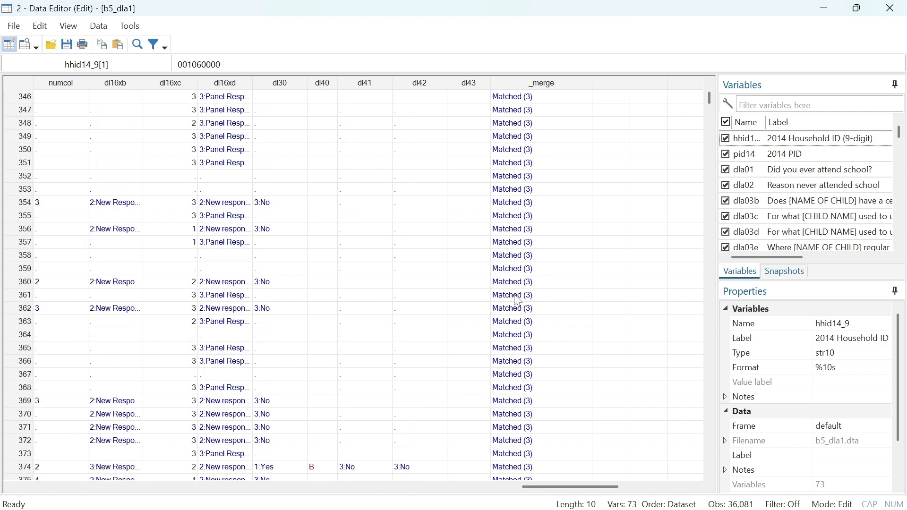
{"action": "scroll", "coordinate": [518, 305], "scroll_direction": "down", "scroll_amount": 20}
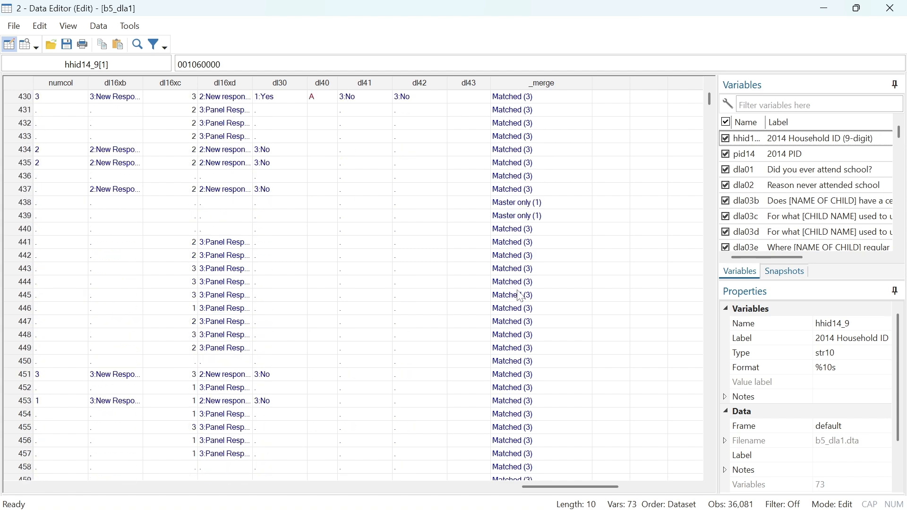
{"action": "scroll", "coordinate": [521, 296], "scroll_direction": "down", "scroll_amount": 20}
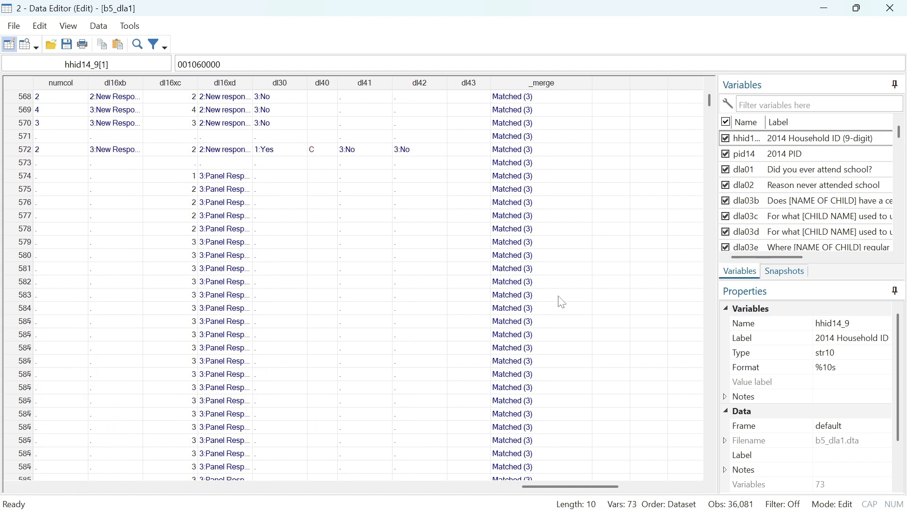
{"action": "left_click_drag", "start_coordinate": [710, 101], "coordinate": [734, 280]}
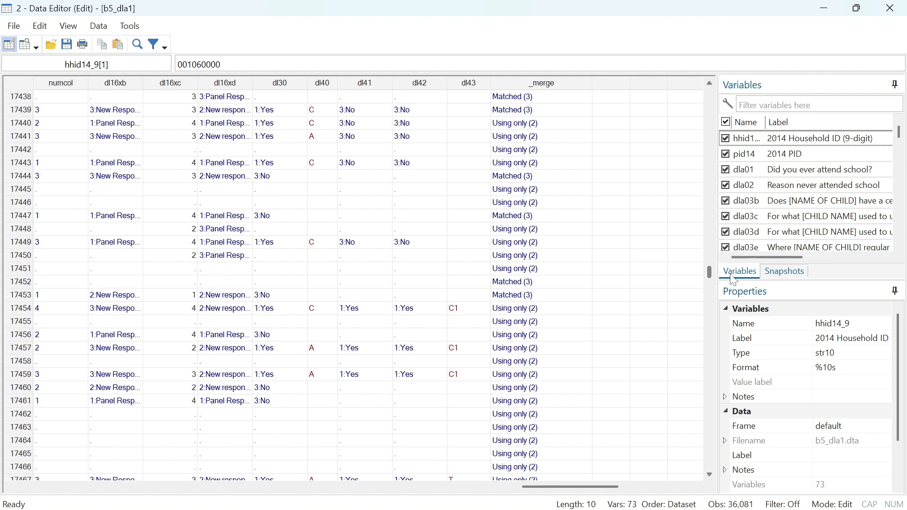
{"action": "scroll", "coordinate": [537, 320], "scroll_direction": "up", "scroll_amount": 4}
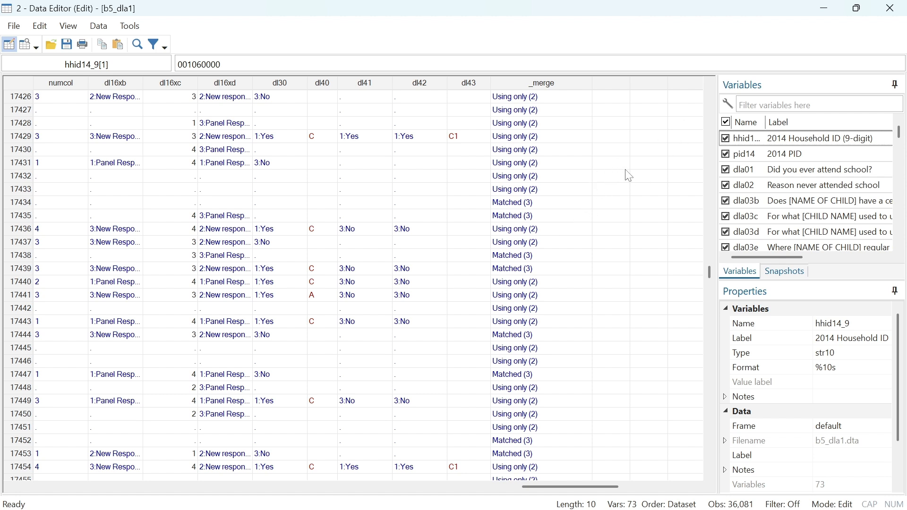
{"action": "left_click", "coordinate": [823, 9]}
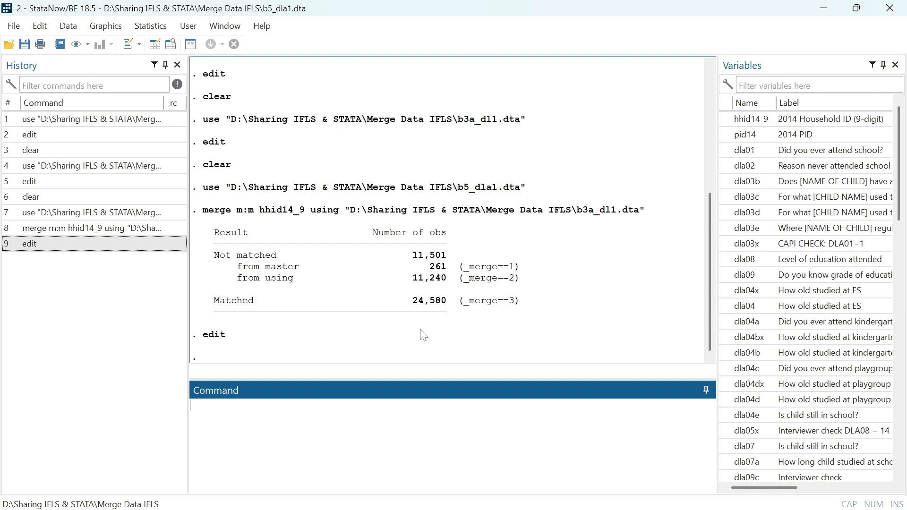
- Send all commands in the history to the Do-file Editor, select all its code lines, and return to the main window
{"action": "left_click", "coordinate": [38, 125]}
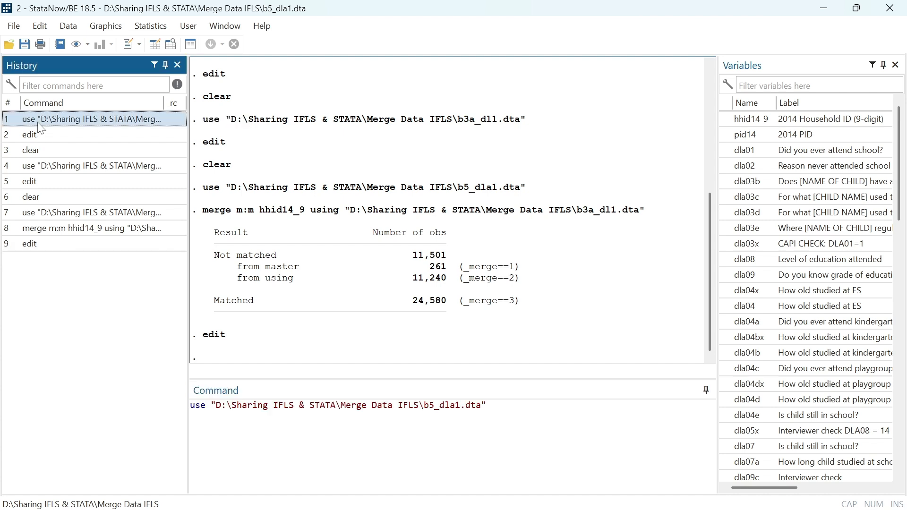
{"action": "key", "text": "ctrl+a"}
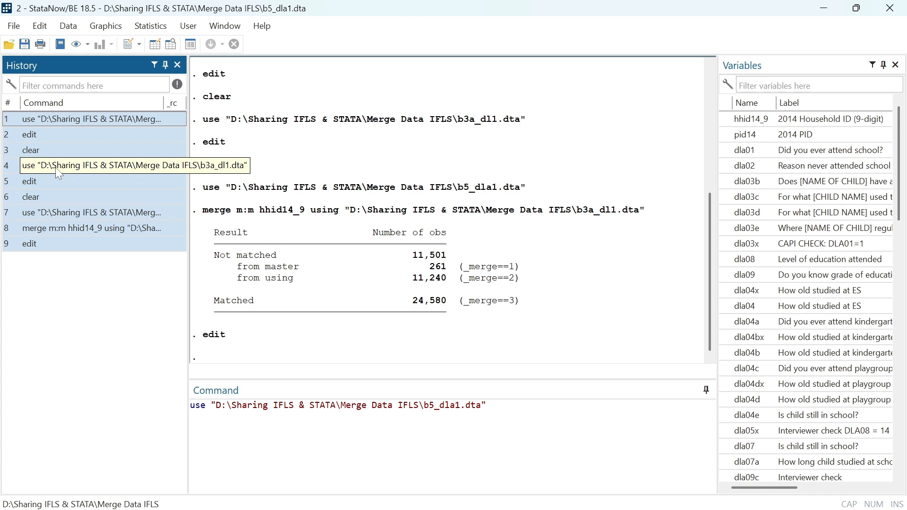
{"action": "left_click_drag", "start_coordinate": [58, 178], "coordinate": [59, 180]}
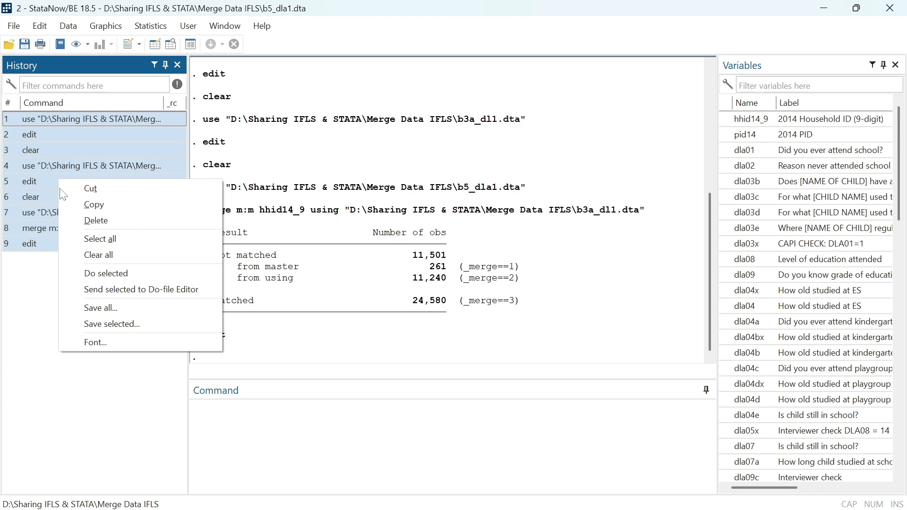
{"action": "left_click", "coordinate": [157, 296]}
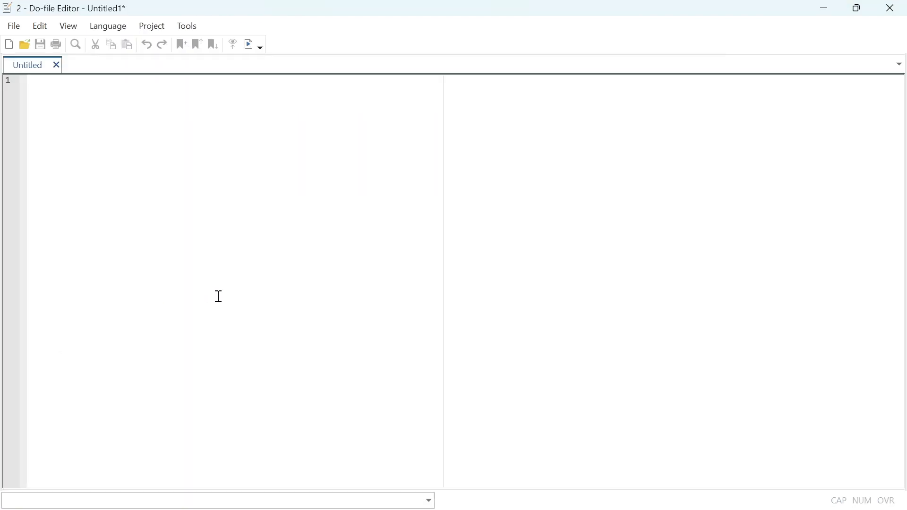
{"action": "left_click_drag", "start_coordinate": [69, 183], "coordinate": [33, 81]}
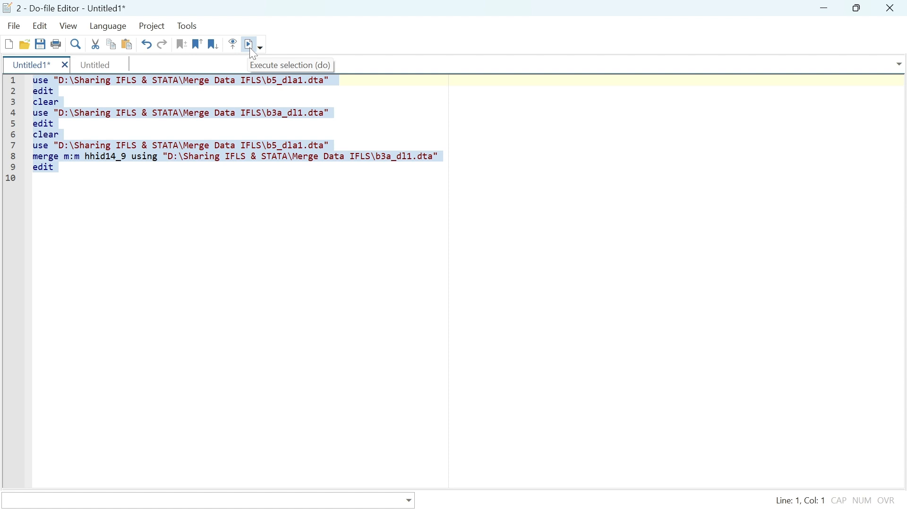
{"action": "left_click", "coordinate": [826, 8]}
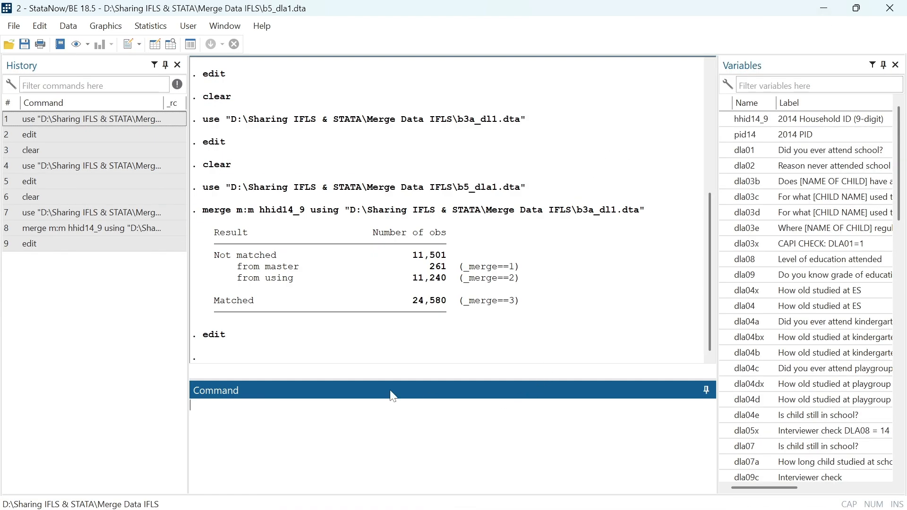